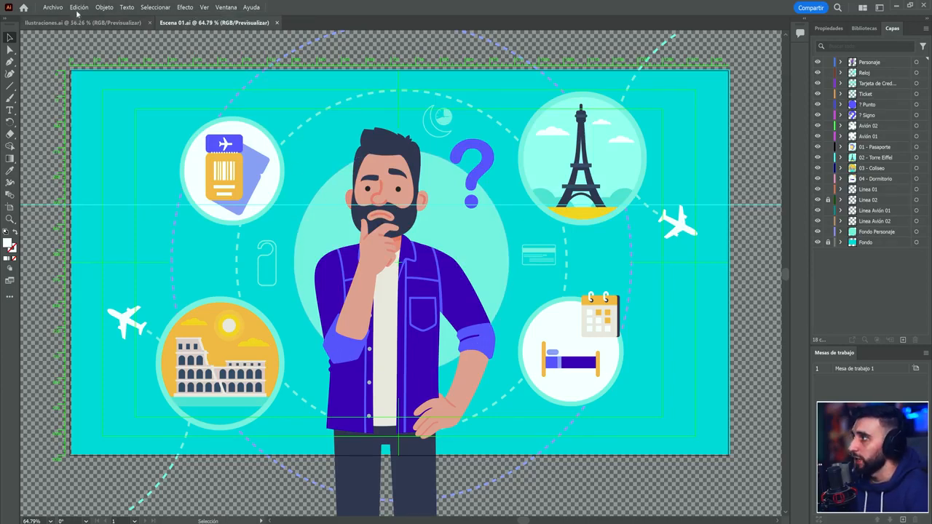
Step: Import Escena 01.ai into After Effects as Material de archivo with its layers merged (Capas fusionadas)
left_click(52, 7)
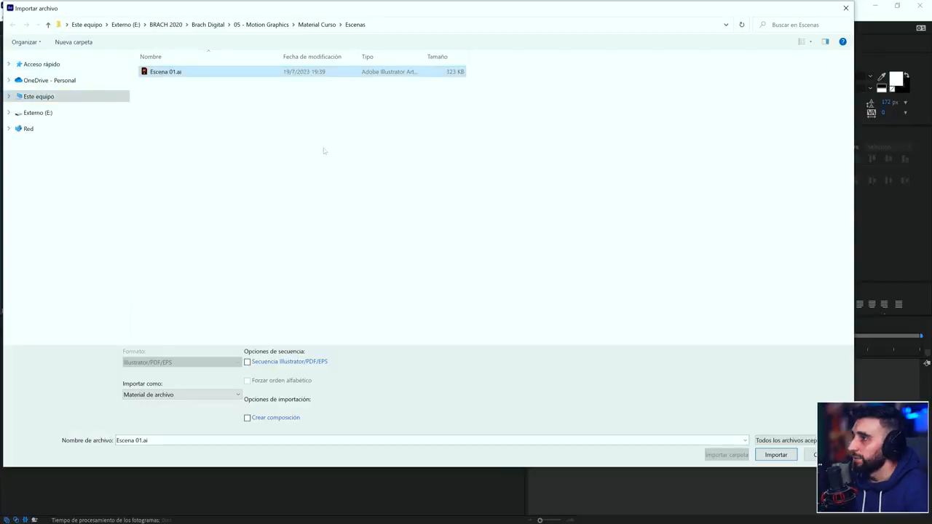
left_click(773, 455)
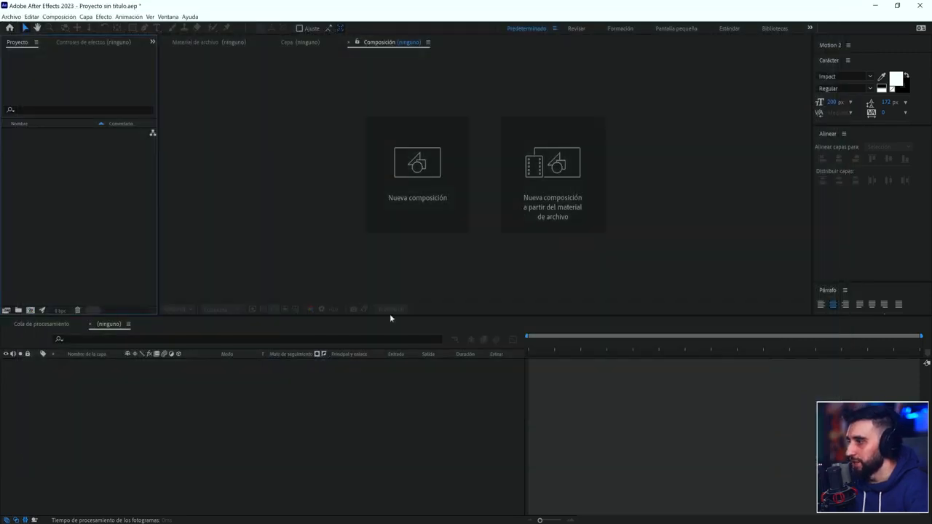
left_click_drag(429, 222, 429, 219)
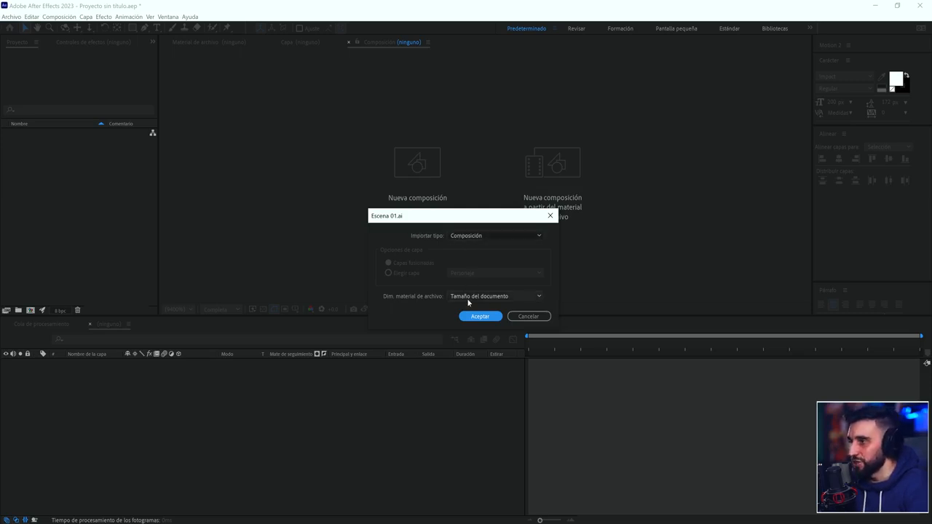
left_click(496, 236)
left_click(500, 249)
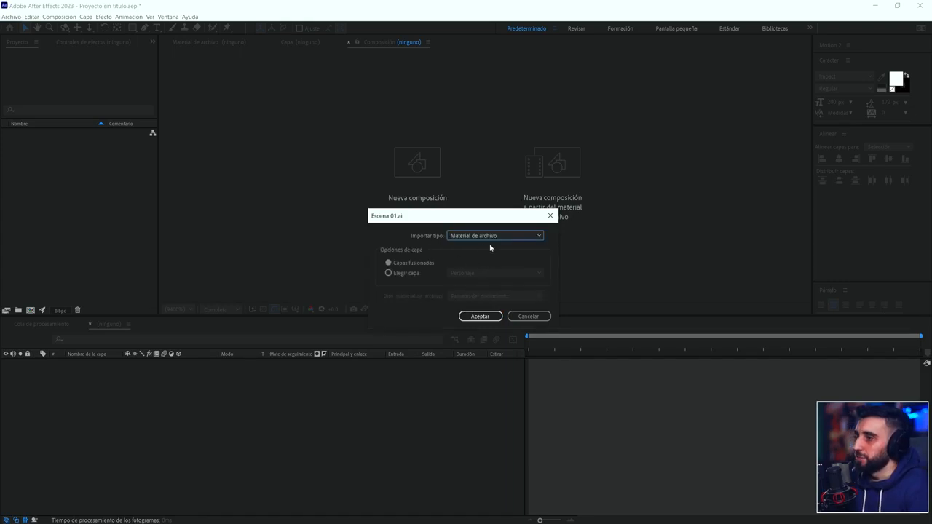
left_click(480, 316)
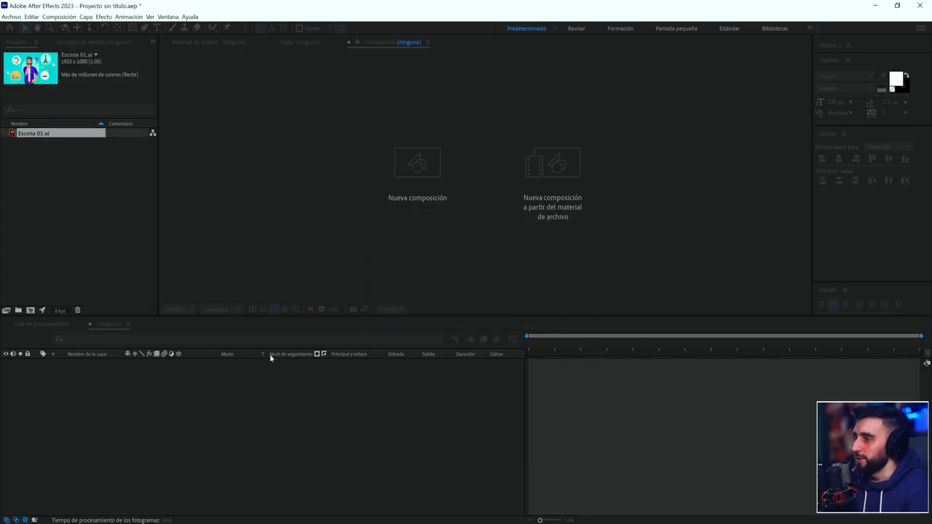
Step: Preview the imported Escena 01.ai footage and delete it from the project
left_click(83, 173)
double_click(48, 134)
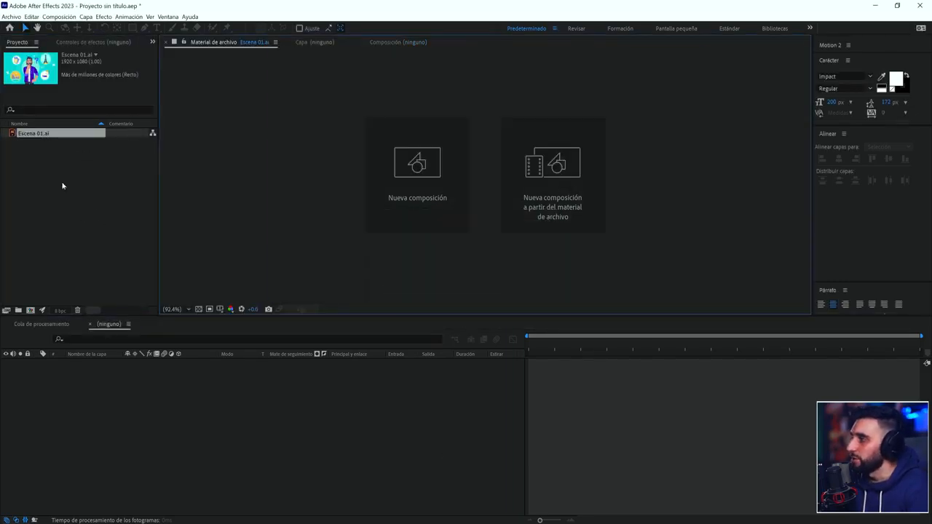
left_click(97, 206)
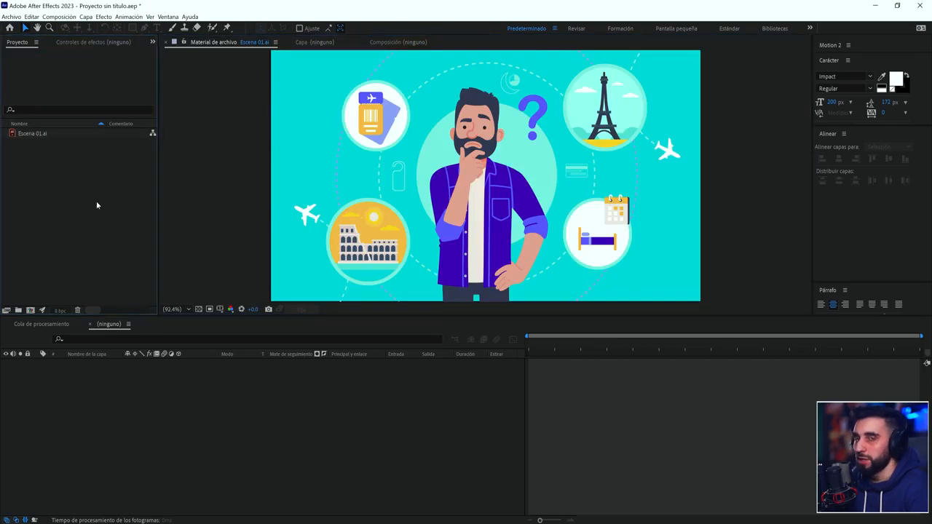
left_click(43, 133)
key("Delete")
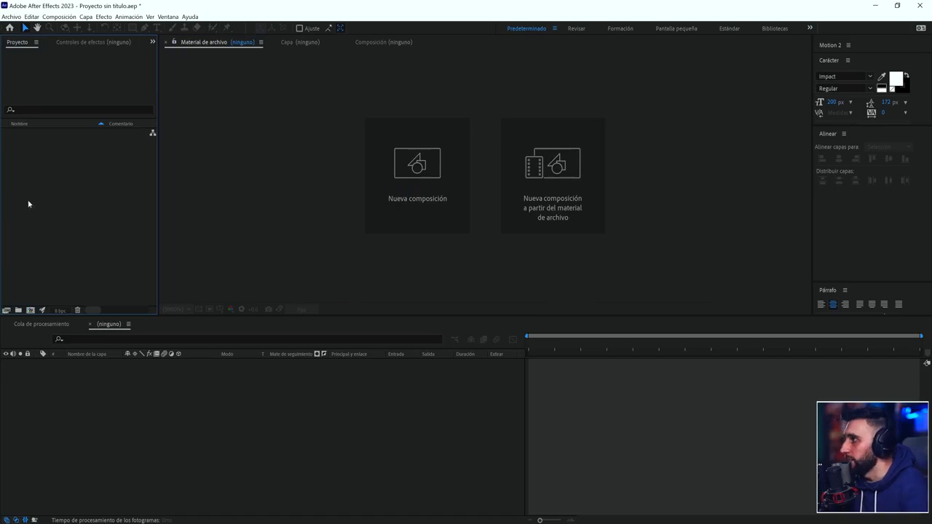
Step: Import only the Avión 01 layer of Escena 01.ai as Material de archivo with Tamaño del documento dimensions
key("ctrl+i")
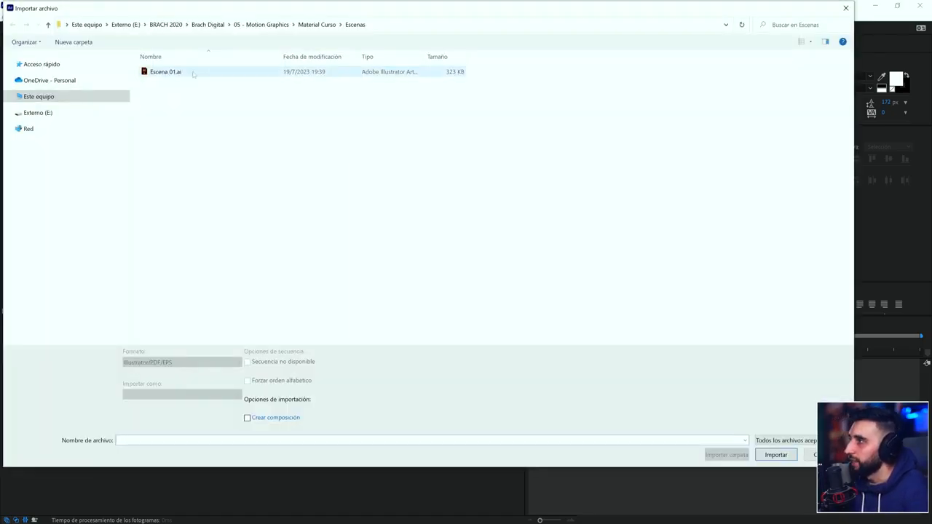
double_click(193, 74)
left_click(481, 235)
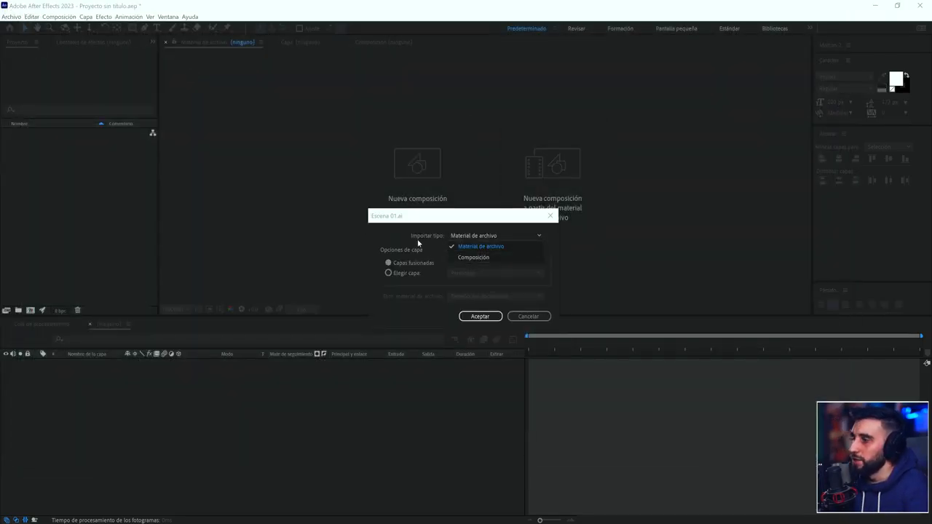
left_click(483, 255)
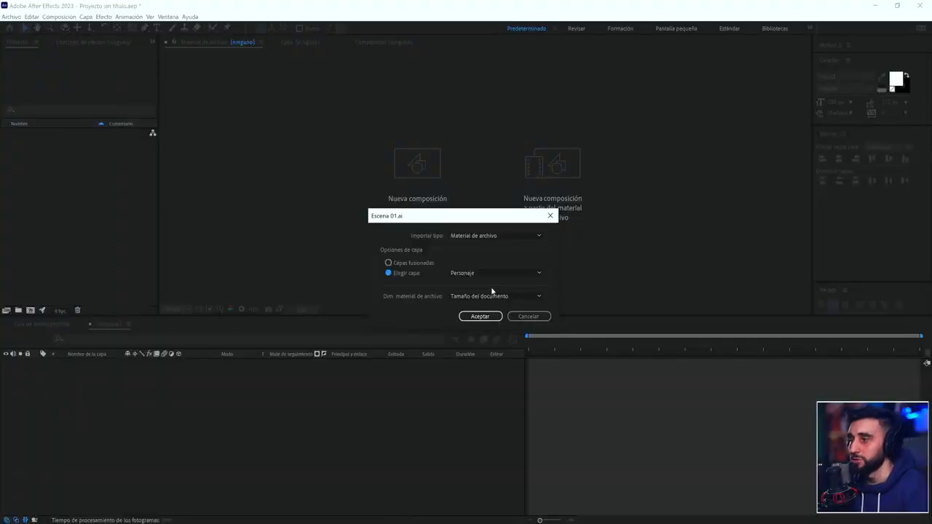
left_click(502, 276)
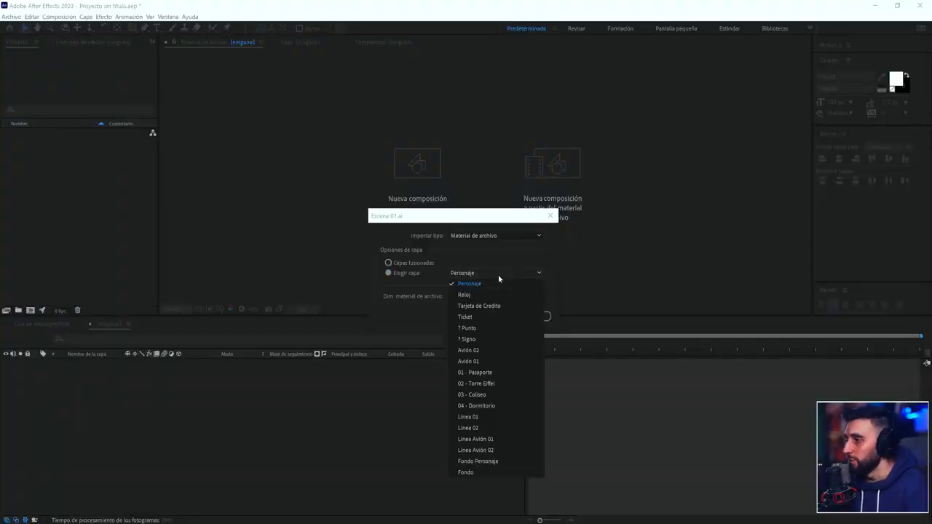
left_click(477, 356)
left_click(480, 316)
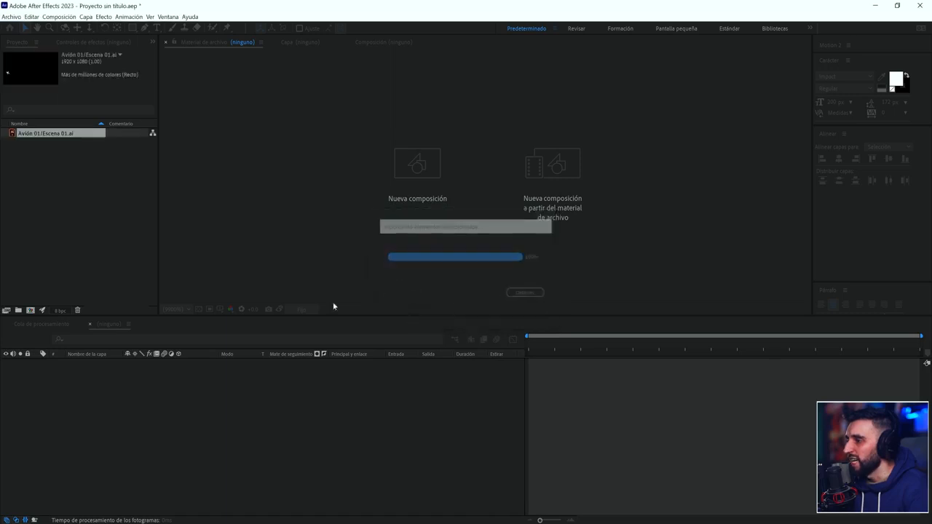
Step: Create a composition from the Avión 01 footage and shift the plane layer slightly up and to the right
left_click_drag(36, 136, 163, 385)
left_click_drag(309, 222, 327, 216)
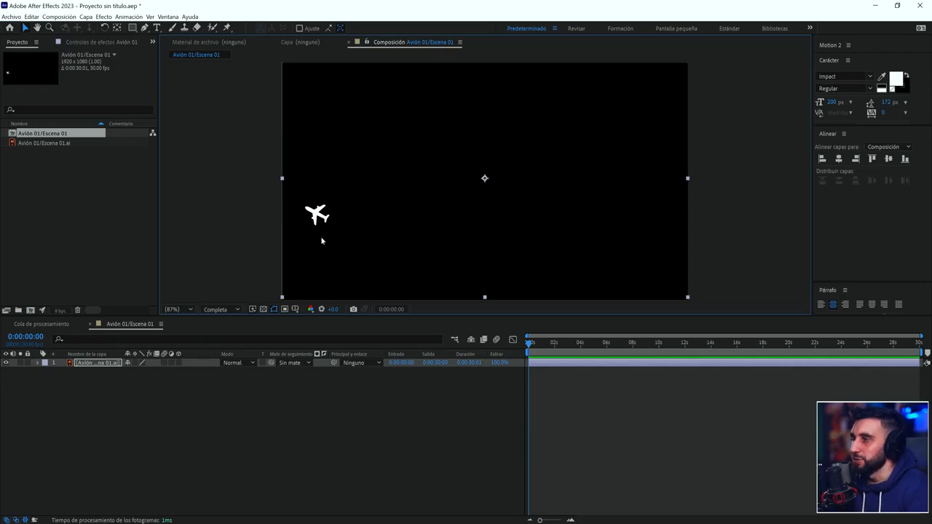
Step: Undo the plane layer's move, the new composition and the Avión 01 import
left_click(46, 228)
key("ctrl+z")
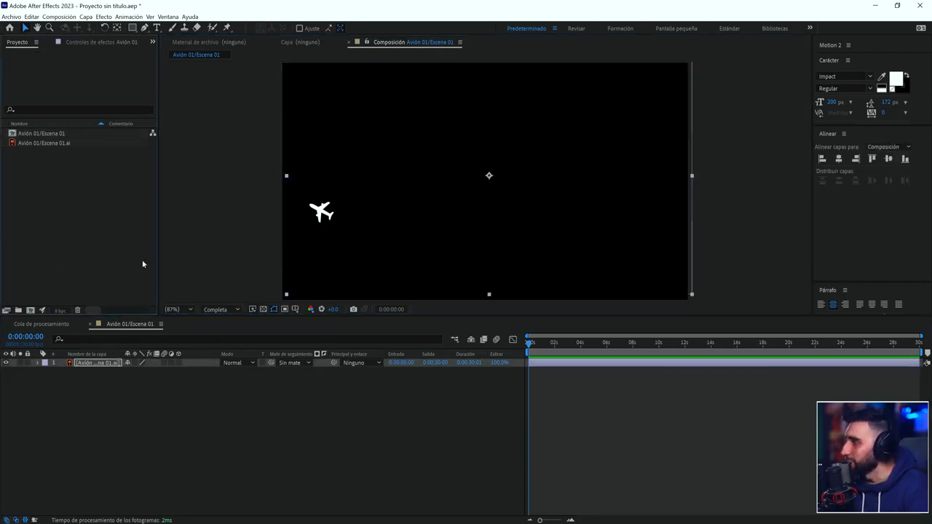
key("ctrl+z")
key("ctrl+z")
key("ctrl+z")
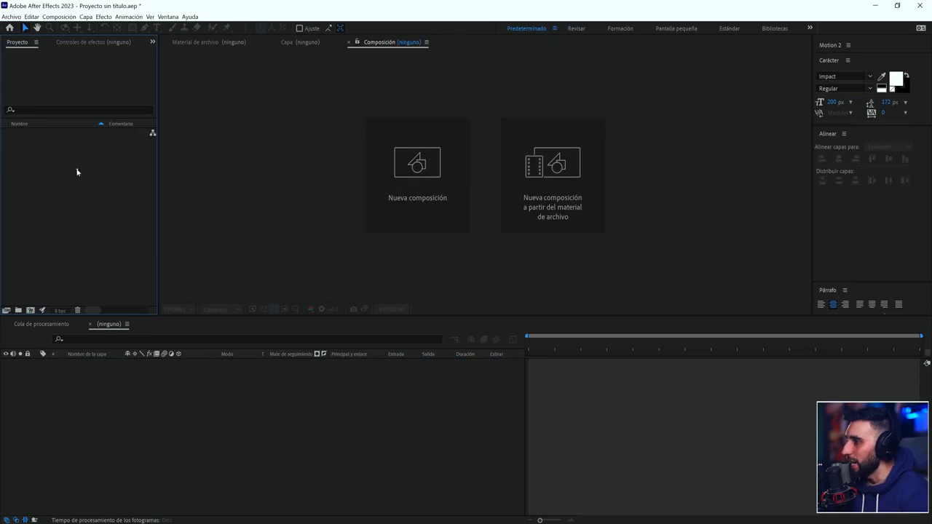
Step: Import Escena 01.ai as Composición with the footage dimensions set to Tamaño de la capa
key("ctrl+i")
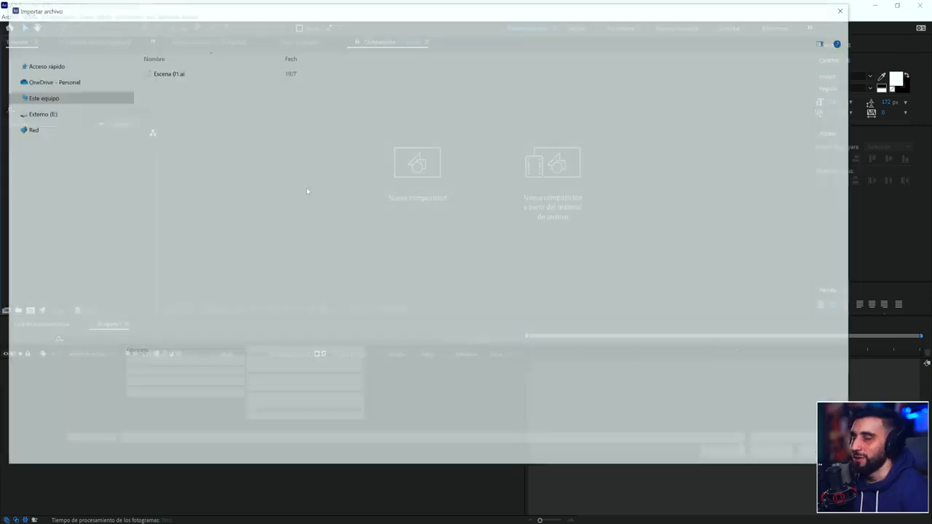
left_click(208, 73)
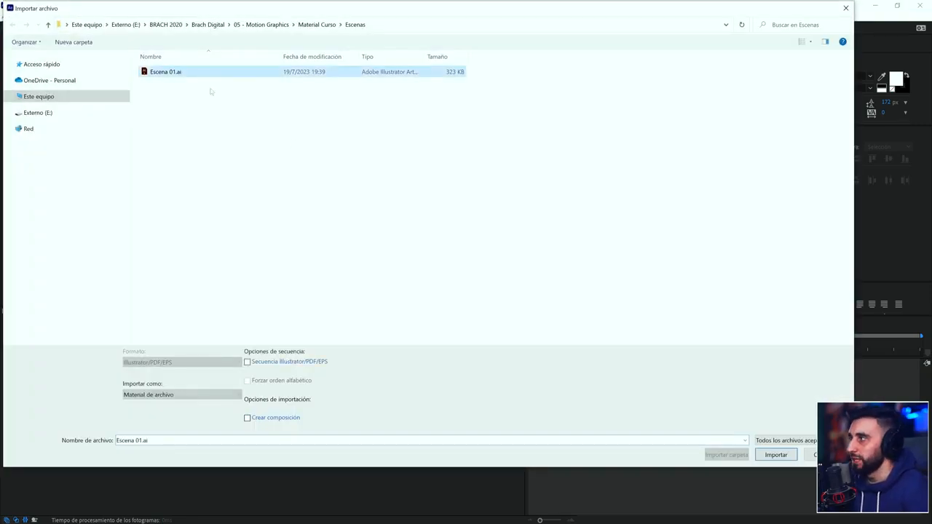
left_click(775, 454)
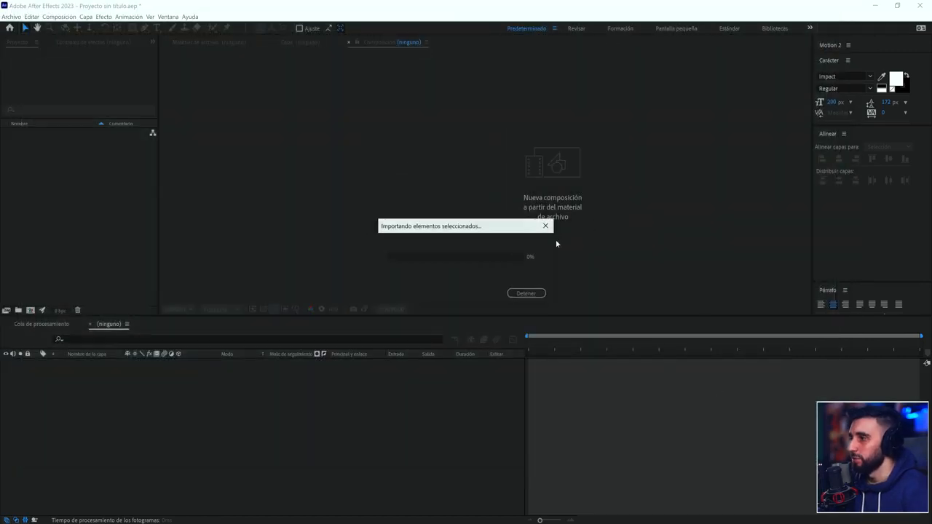
left_click(514, 235)
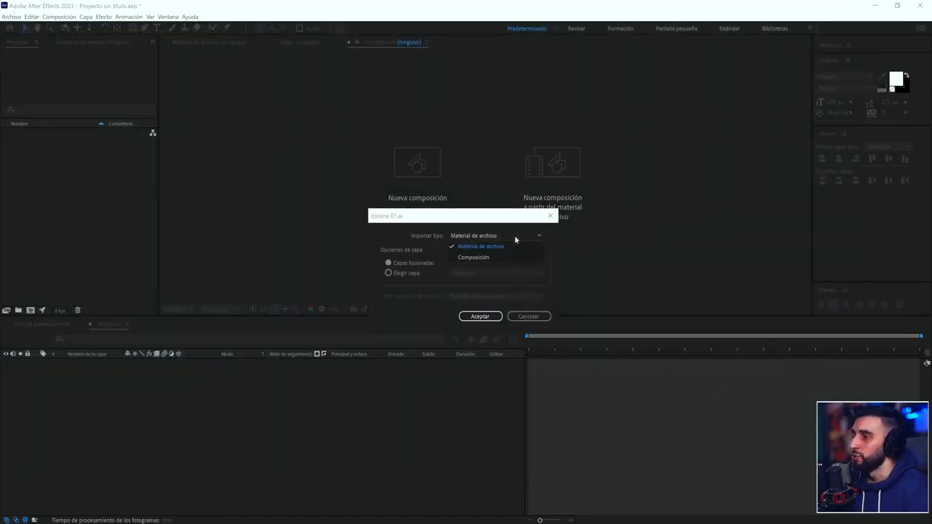
left_click(517, 256)
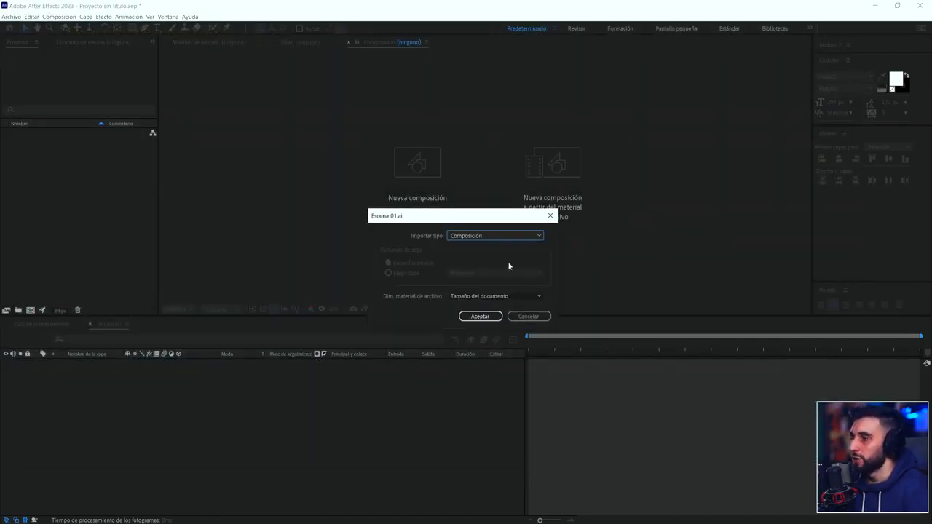
left_click(469, 299)
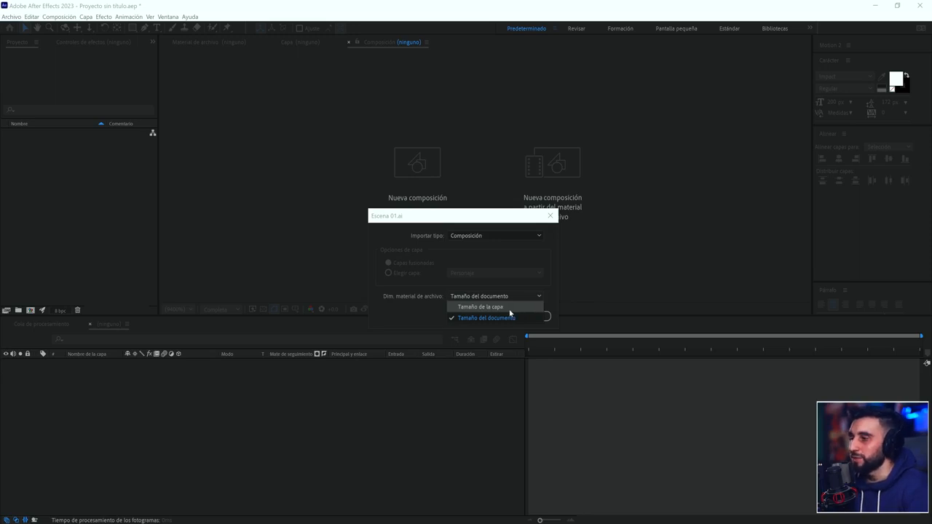
left_click(515, 308)
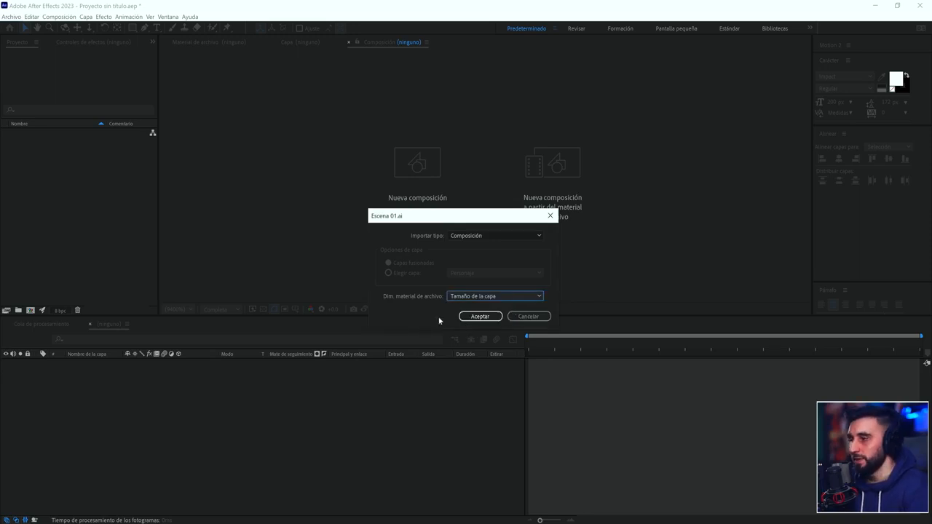
left_click(470, 316)
Step: Examine the imported Escena 01 composition and the individual layer files inside the Escena 01 capas folder
left_click(43, 134)
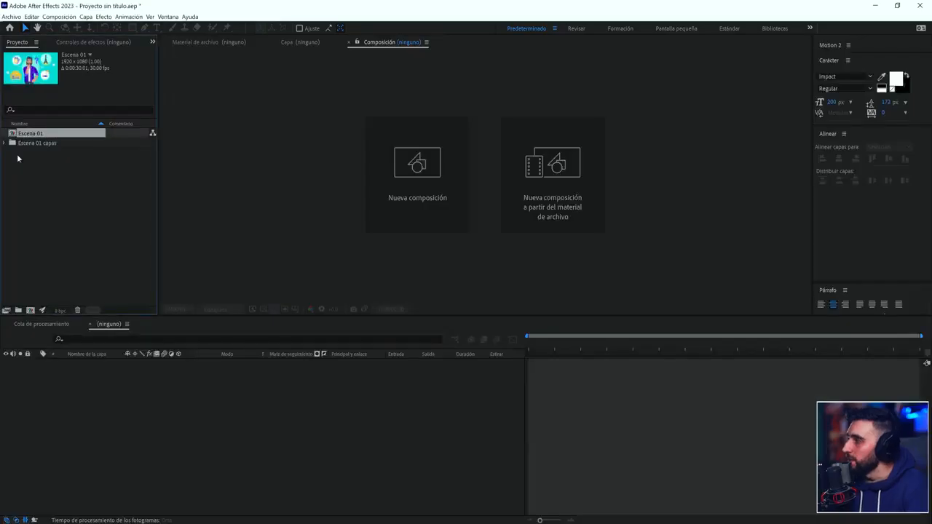
left_click(29, 143)
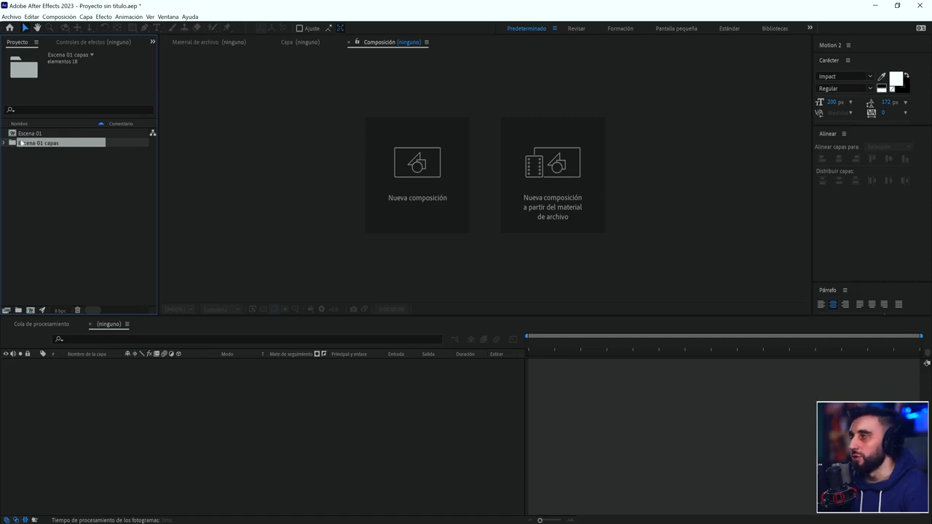
left_click(4, 144)
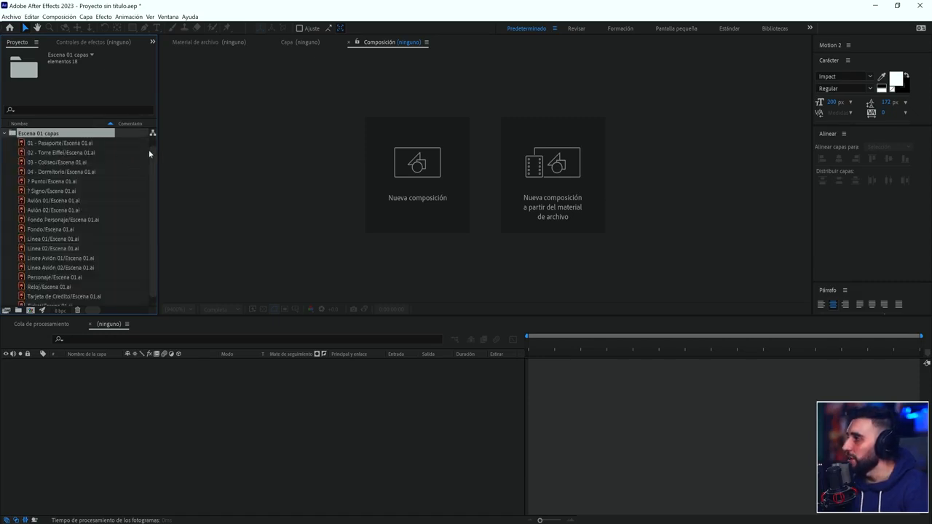
scroll(148, 153, "up", 1)
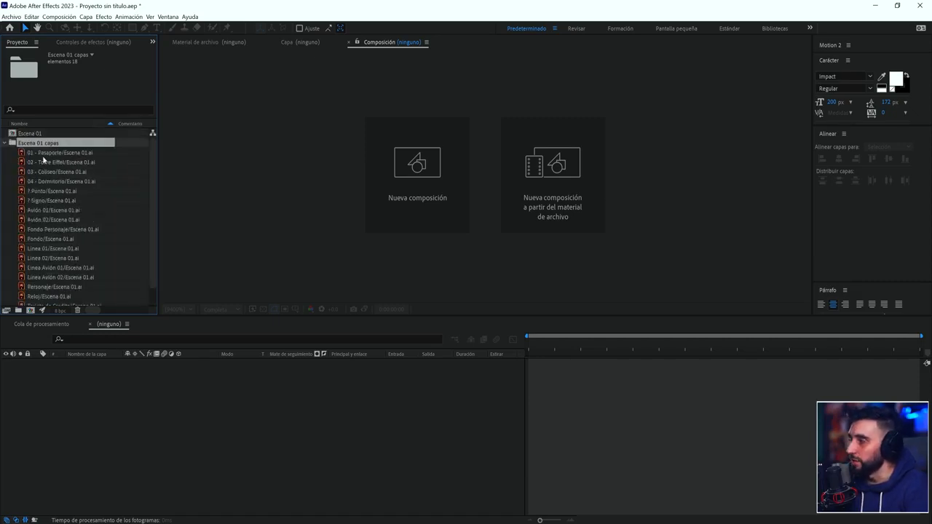
scroll(44, 168, "down", 1)
scroll(45, 166, "up", 1)
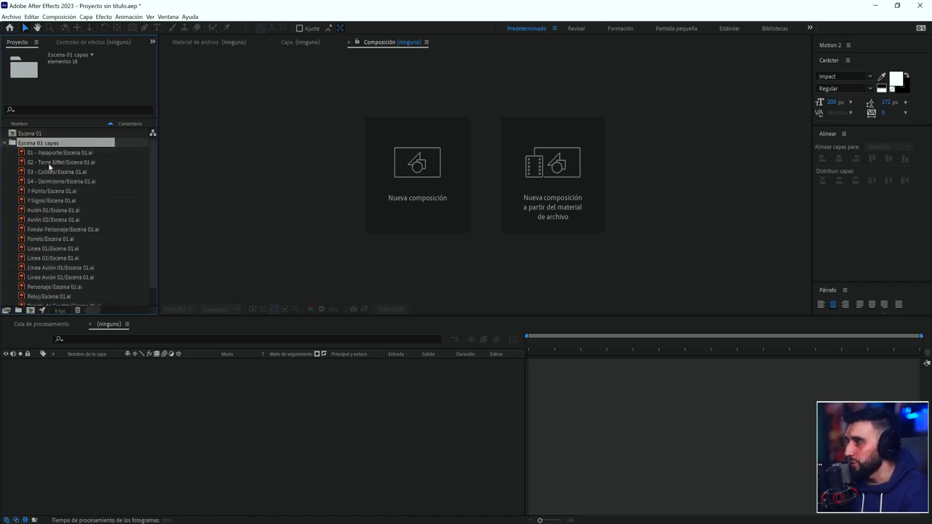
scroll(50, 159, "down", 1)
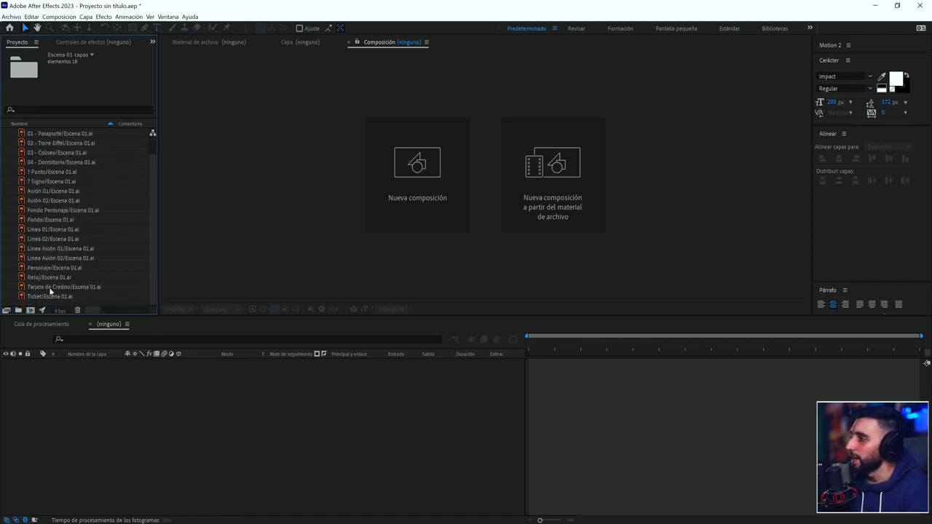
scroll(46, 197, "up", 2)
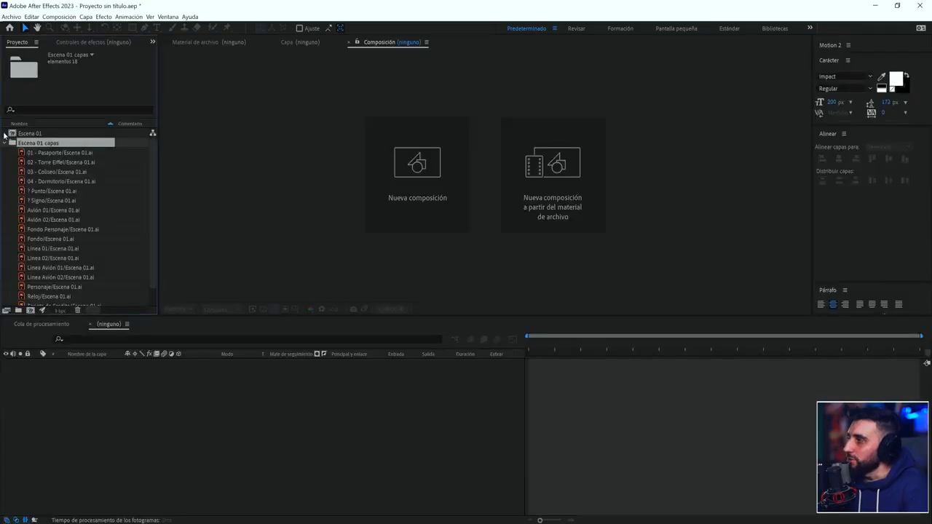
scroll(13, 146, "down", 1)
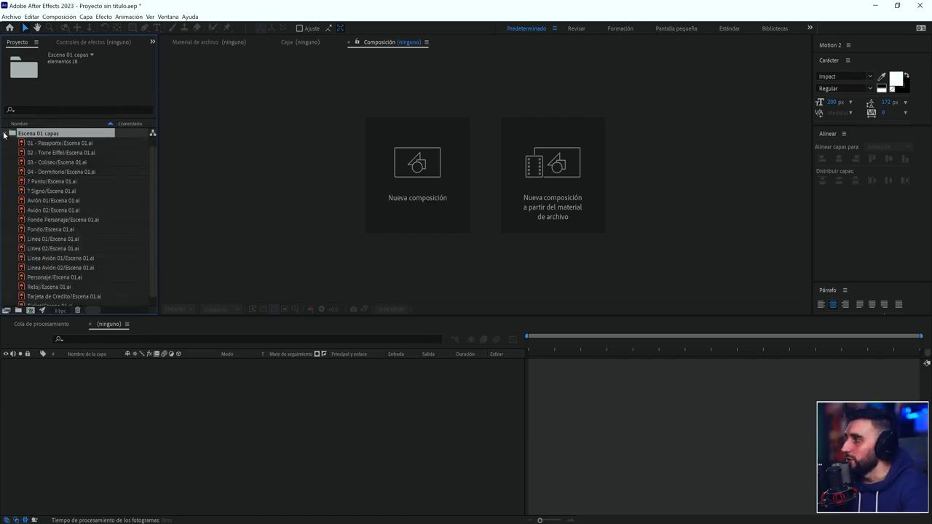
left_click(5, 133)
Step: Open the Escena 01 composition in the viewer and timeline
left_click(51, 134)
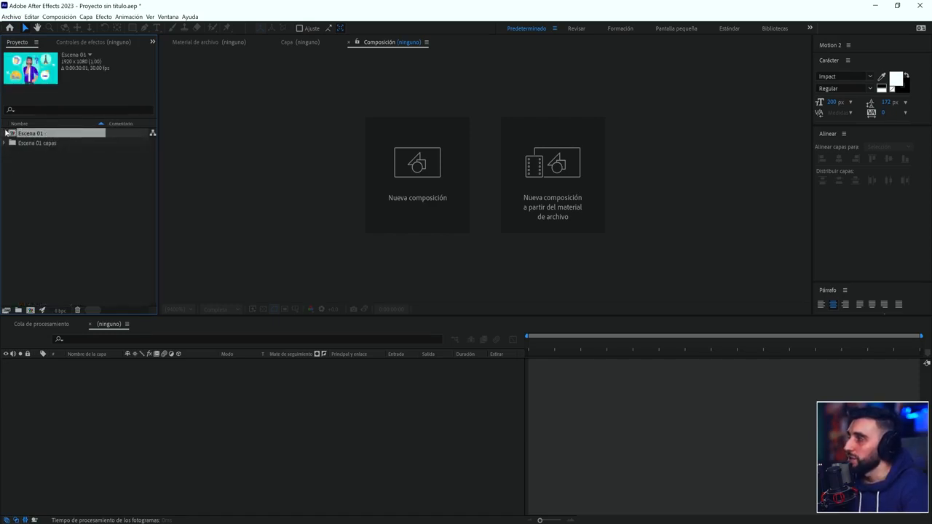
left_click(329, 522)
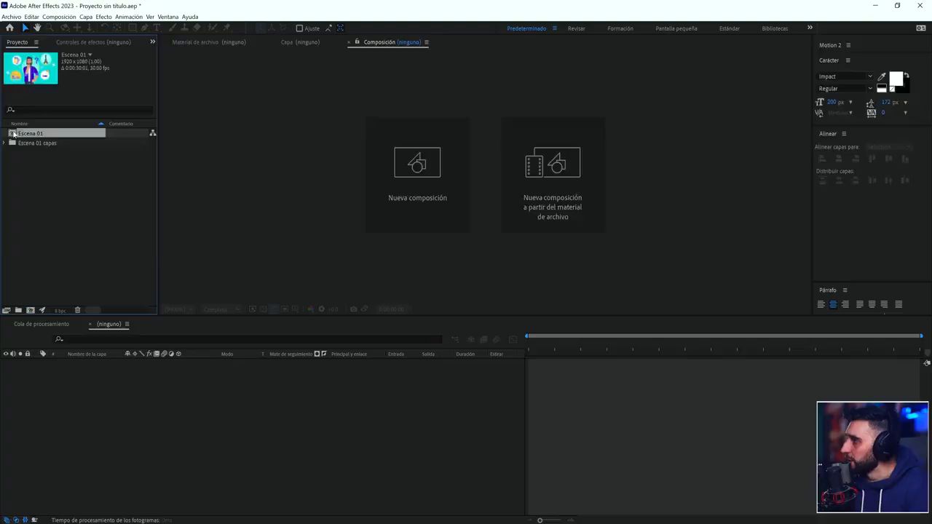
left_click(21, 131)
right_click(9, 132)
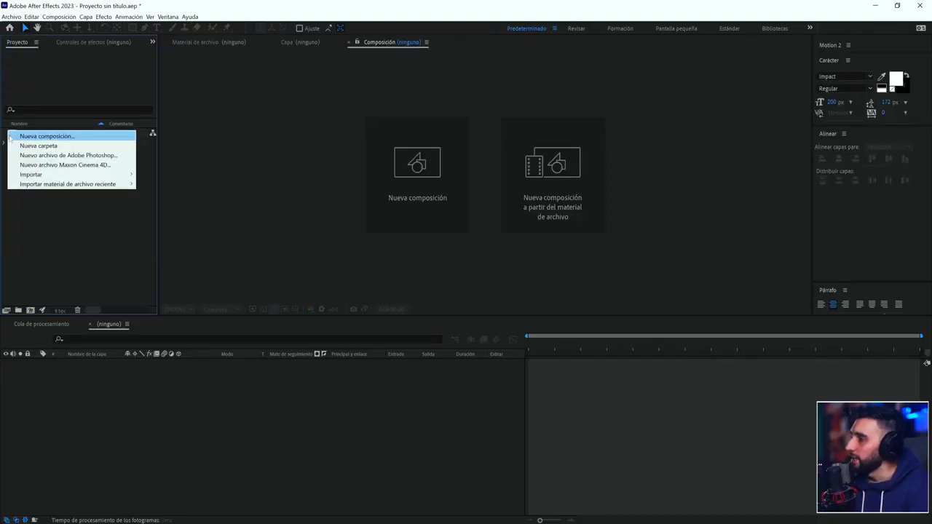
key("Escape")
double_click(22, 134)
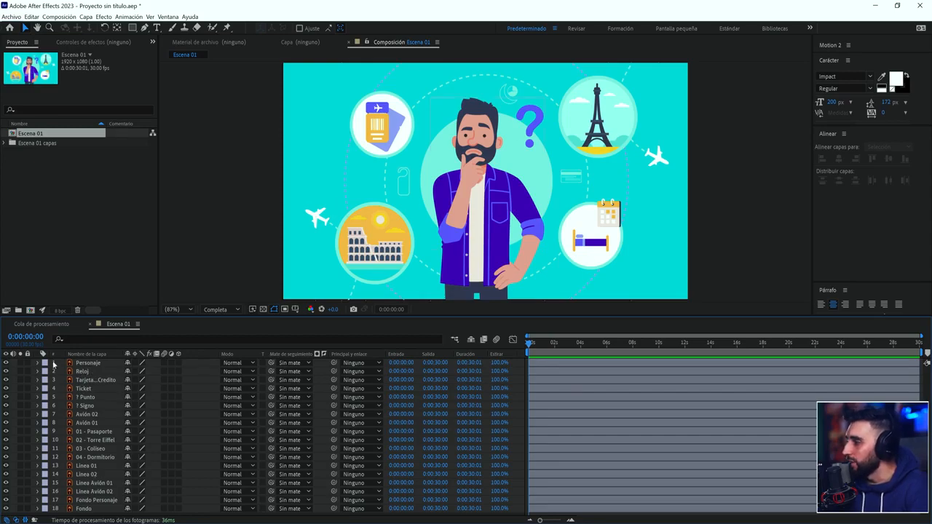
Step: Compare the layers of the Escena 01 composition with the layer list of Escena 01.ai in Illustrator
key("alt+Tab")
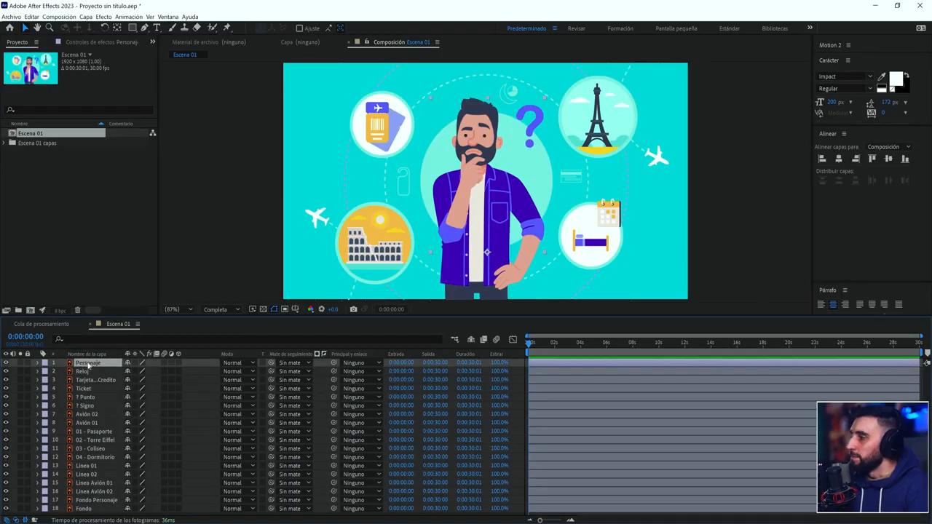
left_click(87, 380)
left_click(86, 394)
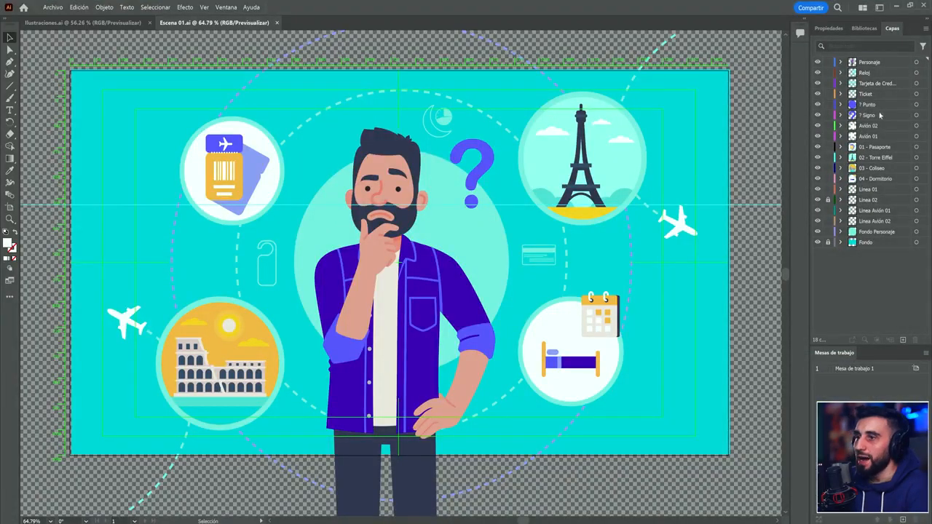
left_click(881, 62)
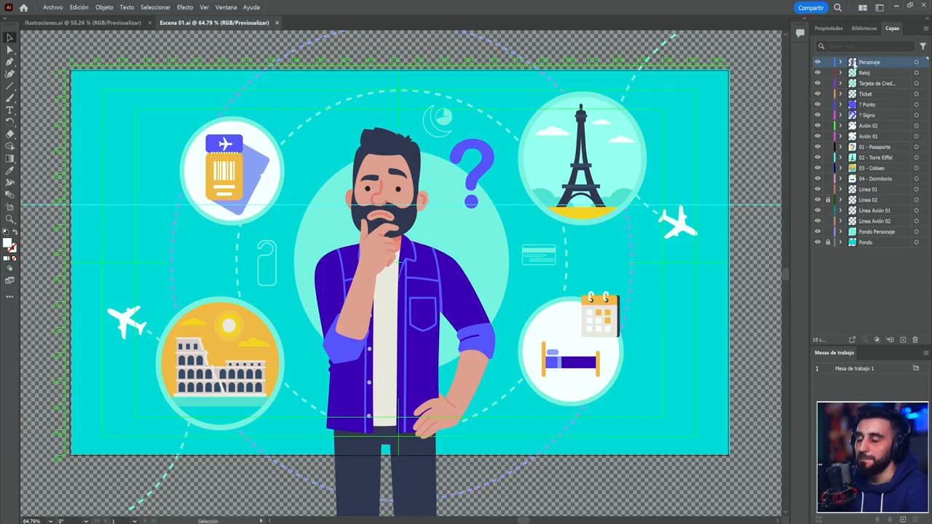
Step: Try renaming the Personaje layer of Escena 01.ai as asda
double_click(871, 62)
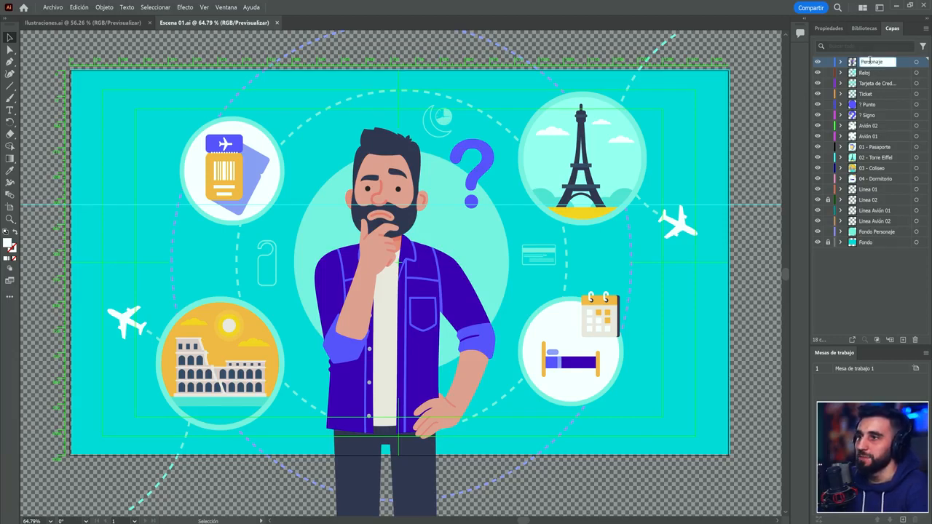
type("asda")
key("Return")
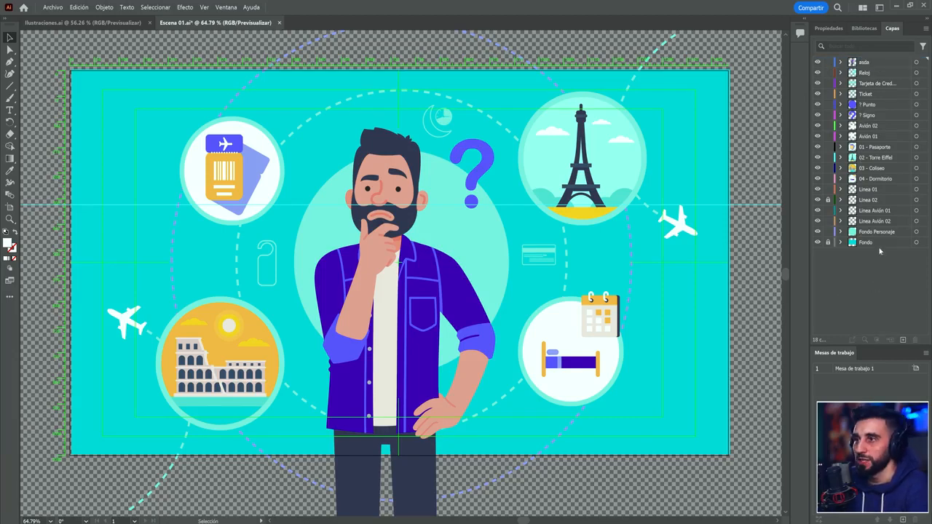
left_click(861, 64)
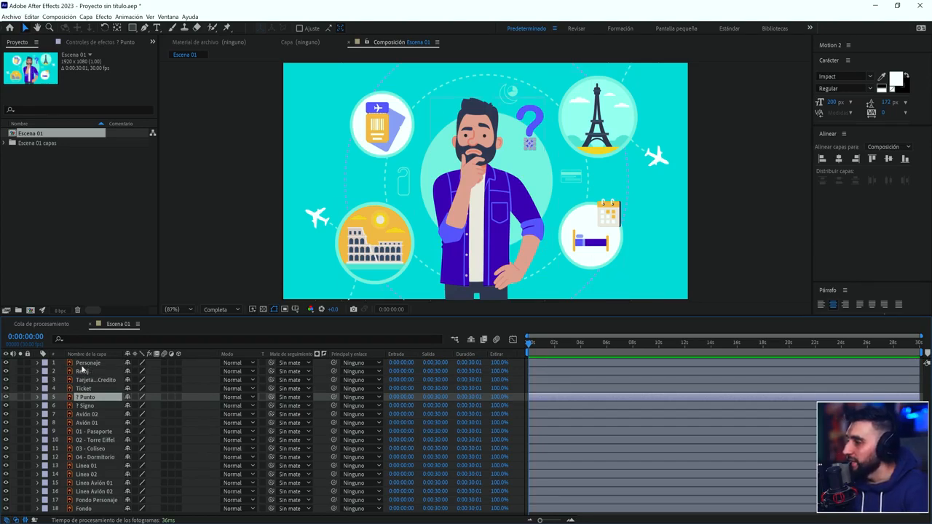
Step: Switch to Illustrator, select every layer of Escena 01.ai to review the separation, and clear the selection
key("alt+Tab")
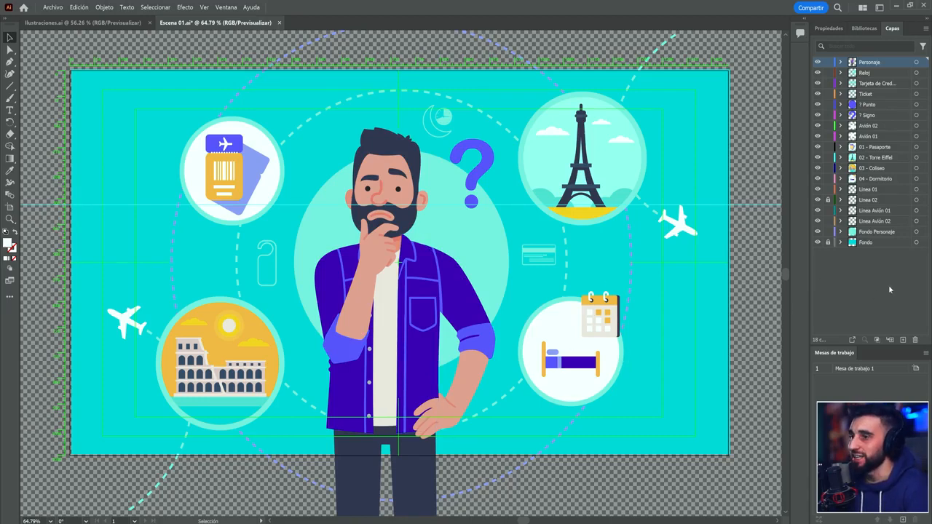
left_click_drag(889, 290, 872, 58)
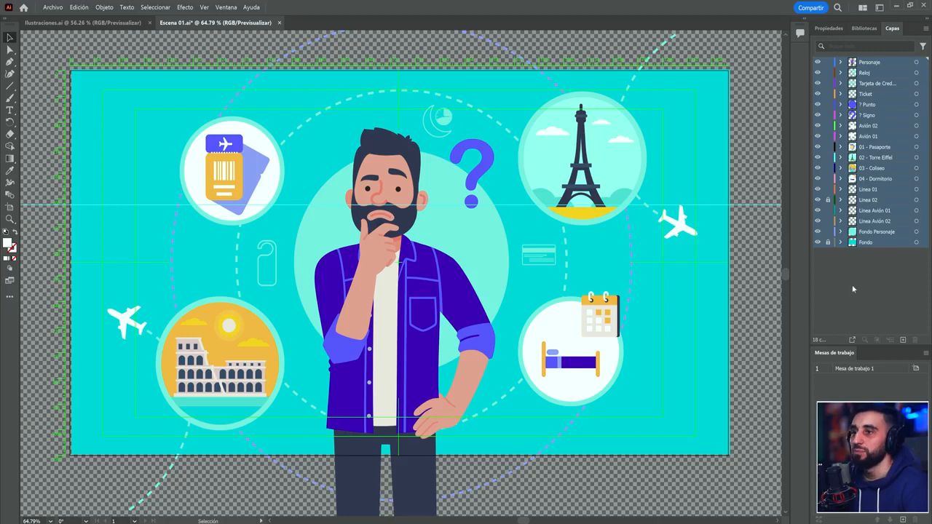
left_click(853, 289)
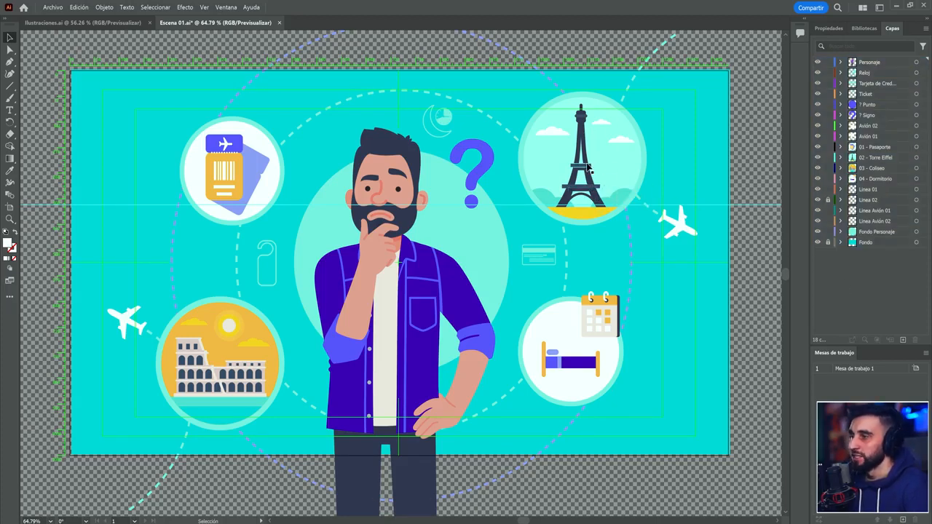
left_click(561, 135)
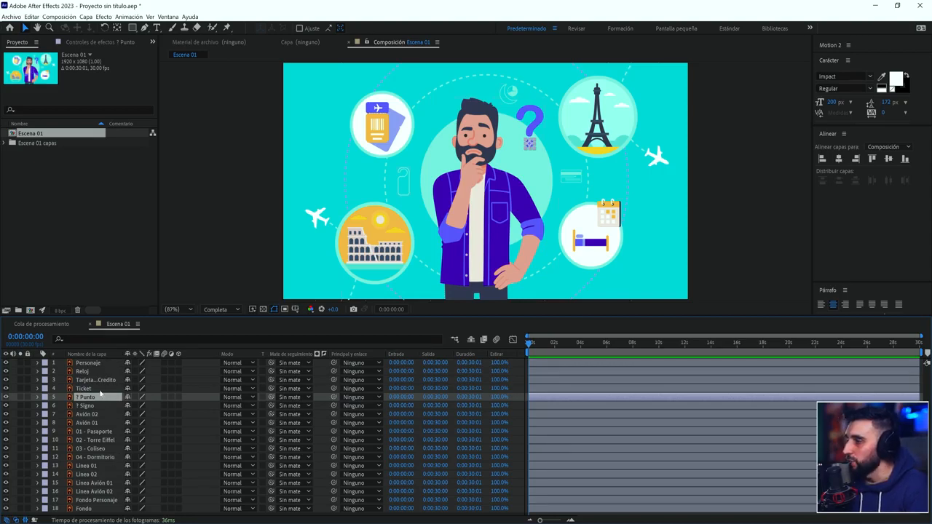
Step: Check which artwork several upper timeline layers of Escena 01 hold, including Tarjeta de Credito, Avión 02, Reloj and Ticket
left_click(99, 380)
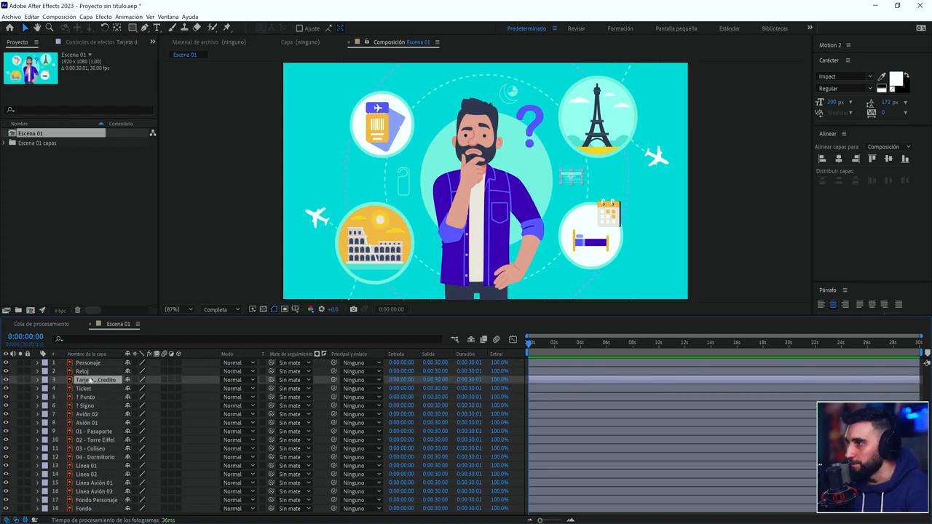
left_click(91, 414)
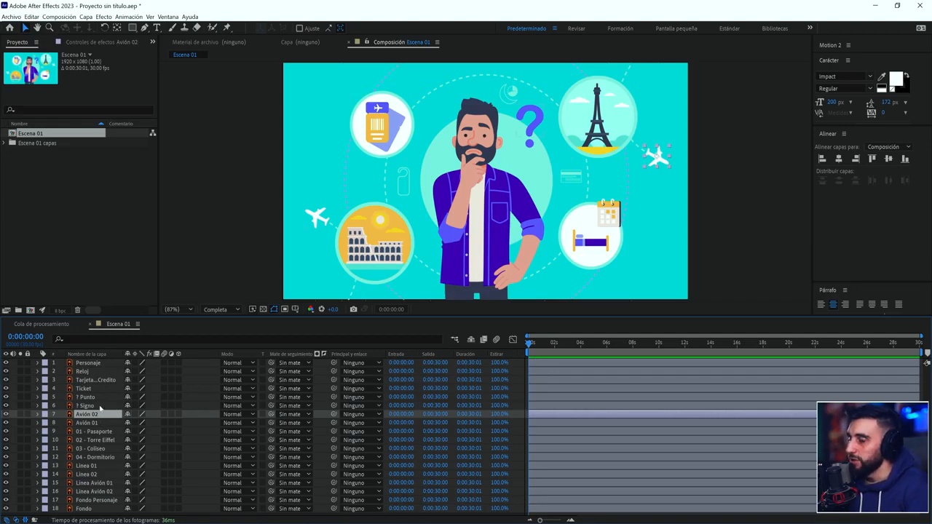
left_click(82, 365)
left_click(87, 372)
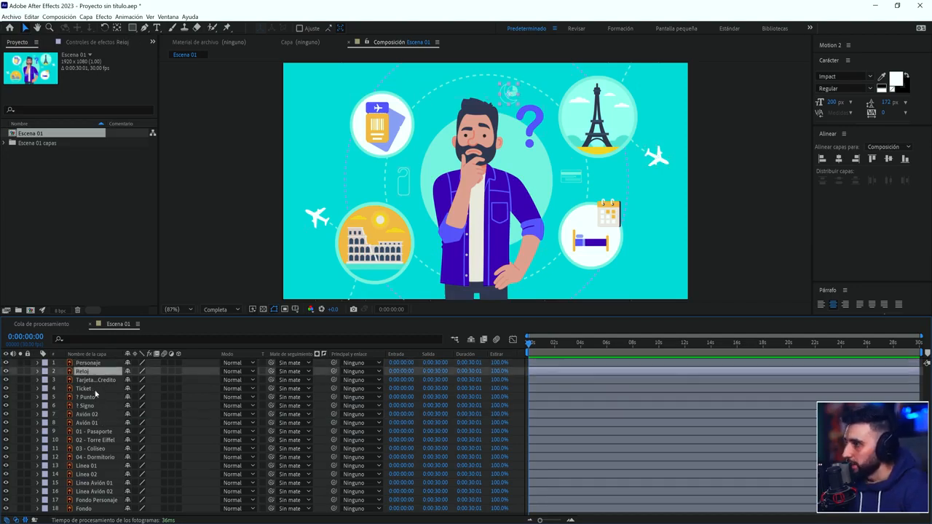
left_click(94, 389)
Step: Select the planes and the illustrated circles directly in the Escena 01 scene to check that each is a separate layer
left_click(317, 217)
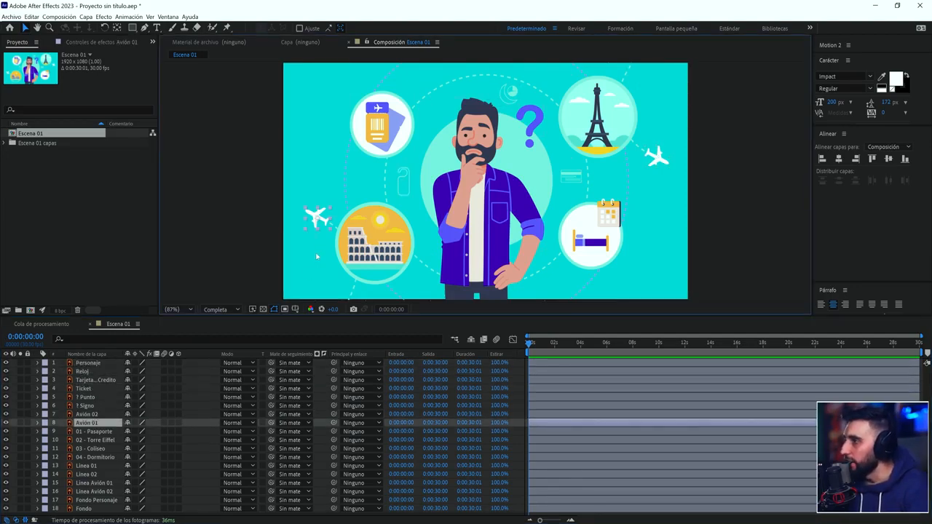
left_click(375, 125)
left_click(372, 229)
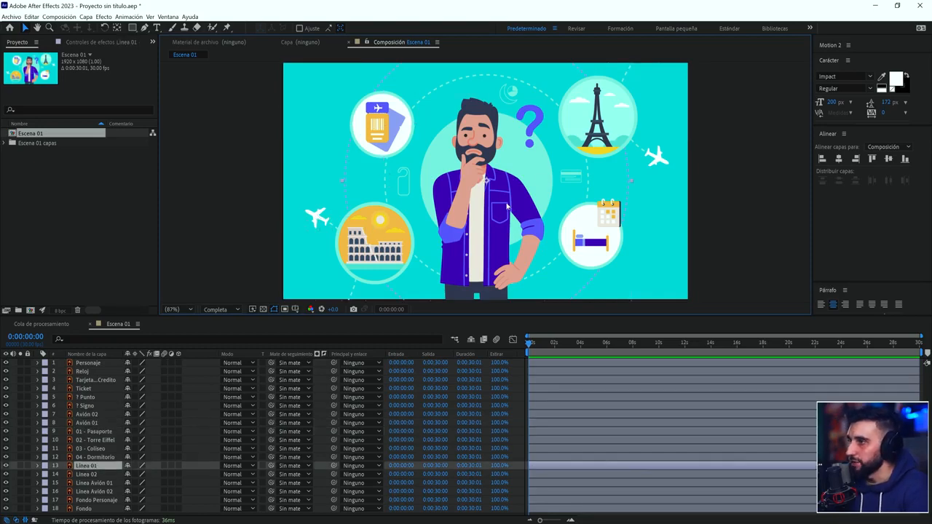
left_click(594, 129)
left_click(655, 155)
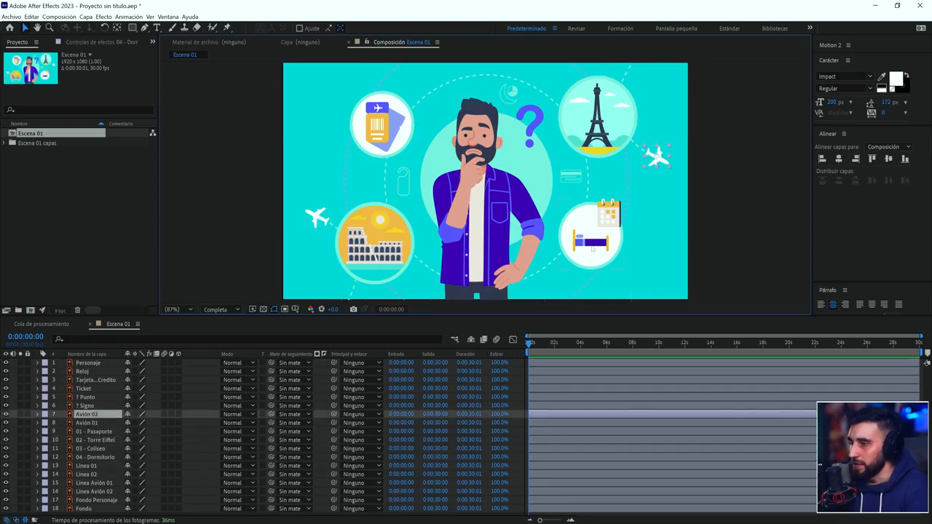
left_click(593, 248)
Step: Solo the Avión 02 layer and move the plane to about 851, 316 in the upper middle of the frame
left_click(656, 156)
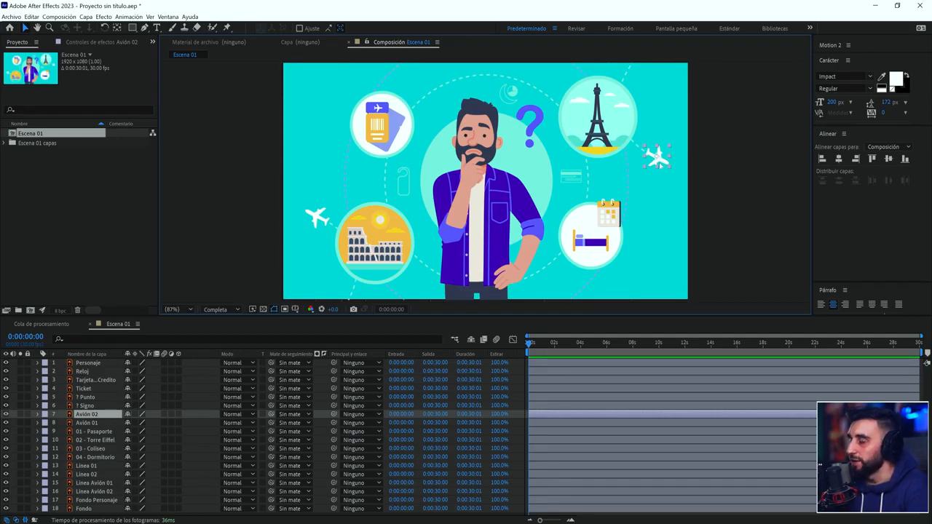
left_click(20, 413)
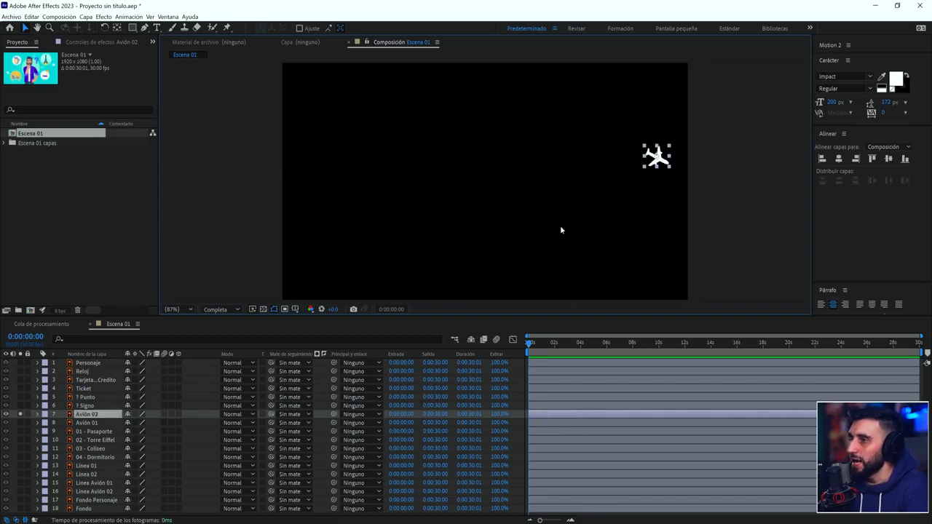
left_click_drag(655, 155, 461, 132)
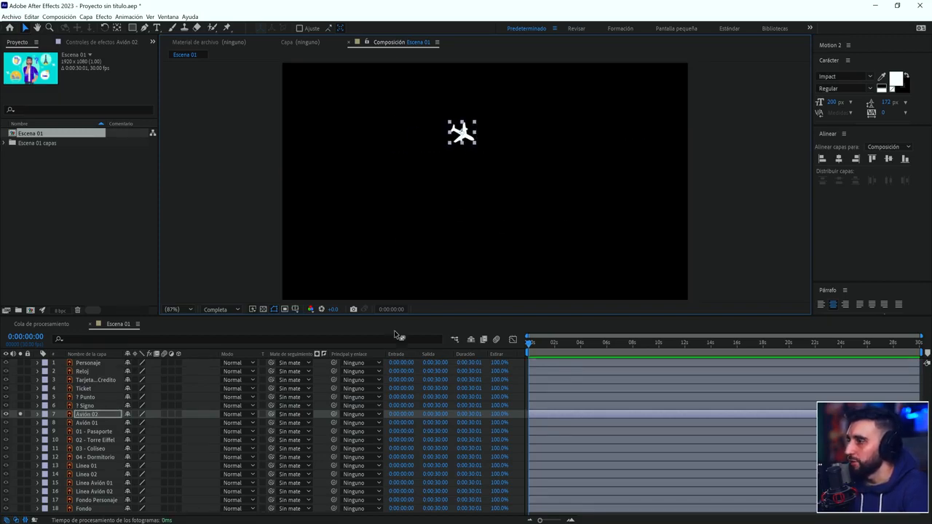
Step: Keyframe Avión 02's Posición from 0:00:00:00 to 0:00:03:13, moving the plane diagonally down to about 1446, 652
key("p")
left_click(62, 422)
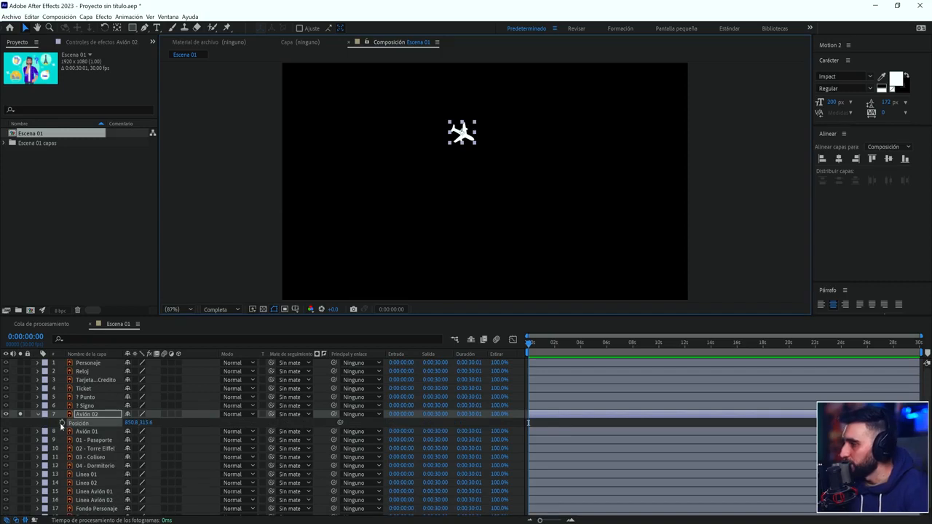
left_click(573, 342)
left_click_drag(463, 134, 594, 213)
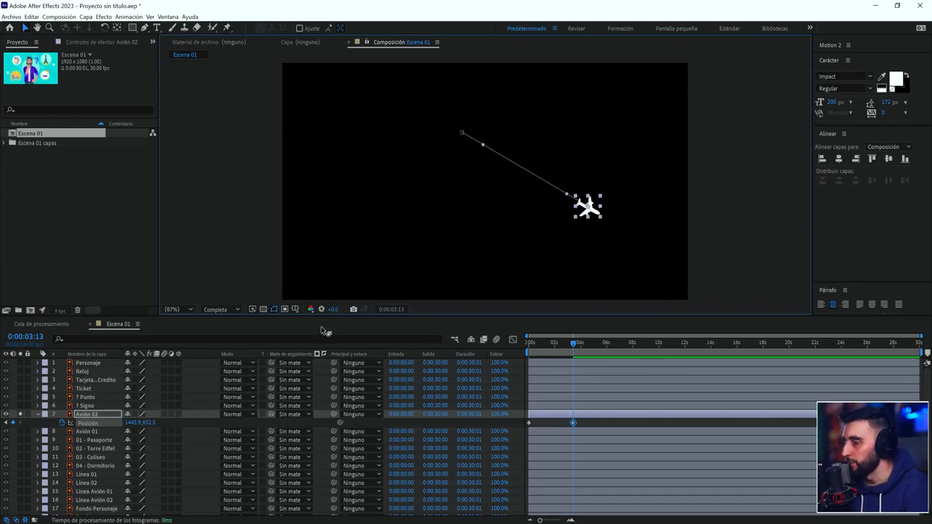
Step: Preview the isolated plane's motion from the start of the composition
left_click_drag(539, 343, 527, 344)
key("space")
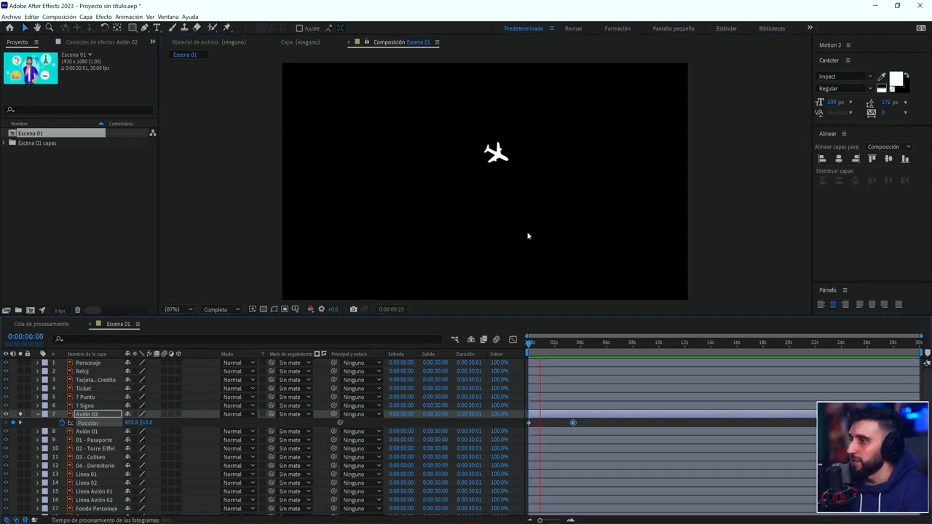
key("space")
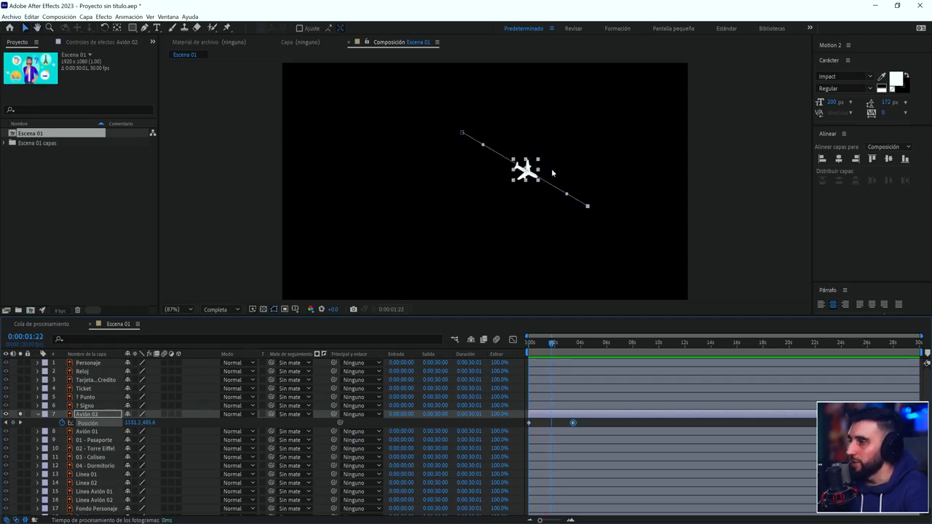
Step: Turn off the solo on Avión 02 and preview its flight together with the whole scene
left_click(20, 416)
key("space")
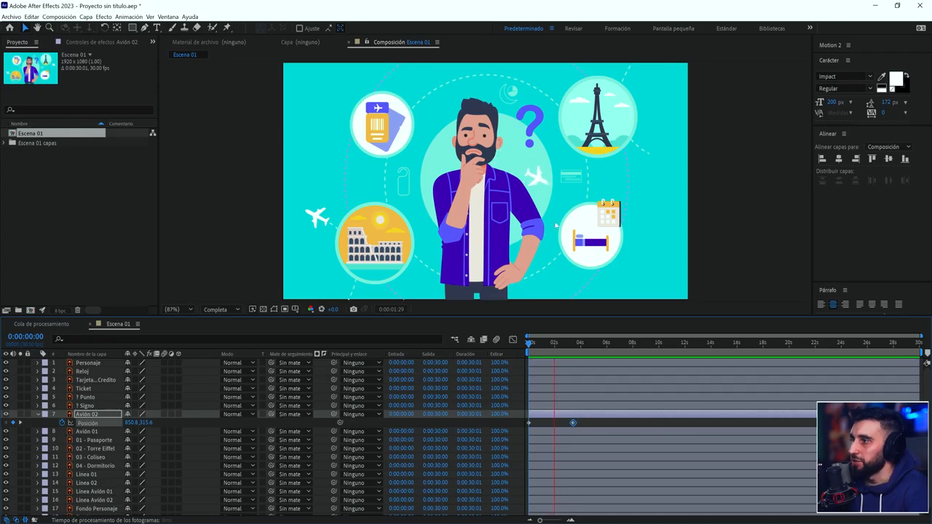
key("space")
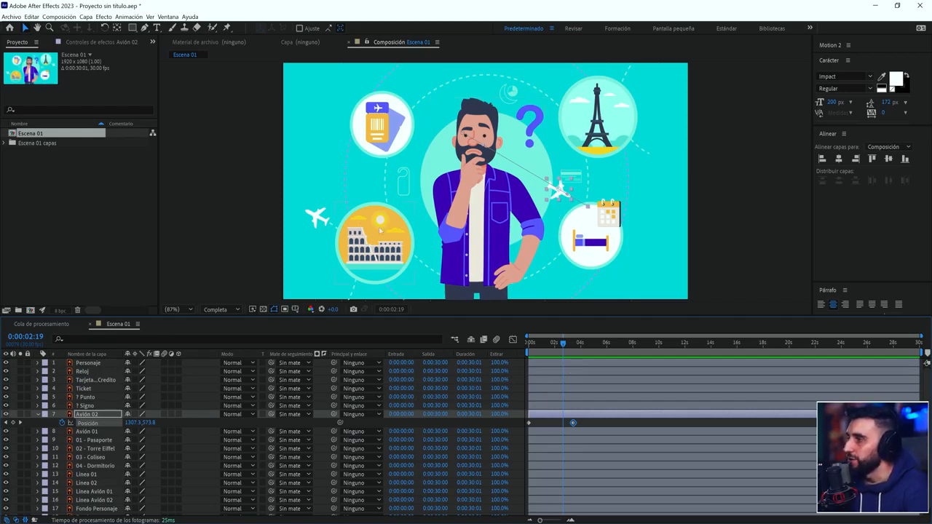
Step: Import Escena 01.ai again as Composición with the footage dimensions set to Tamaño del documento
left_click(80, 191)
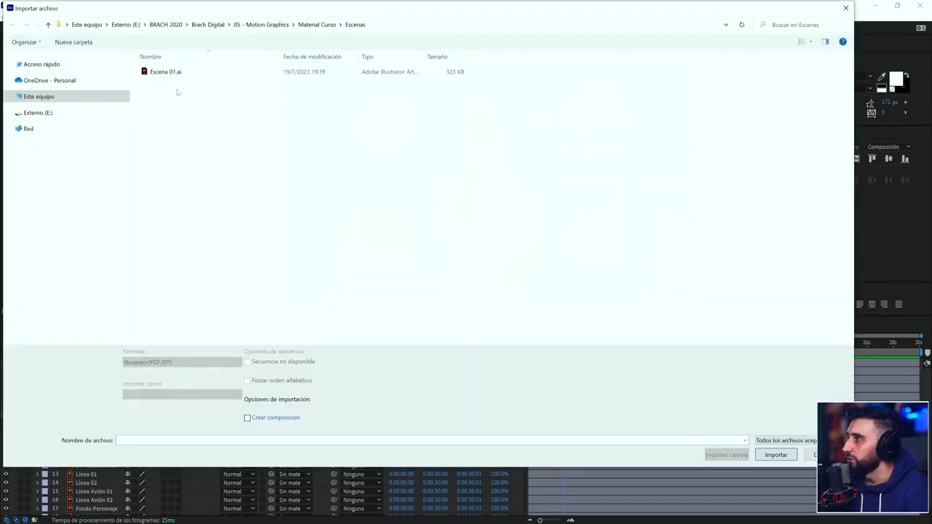
double_click(167, 73)
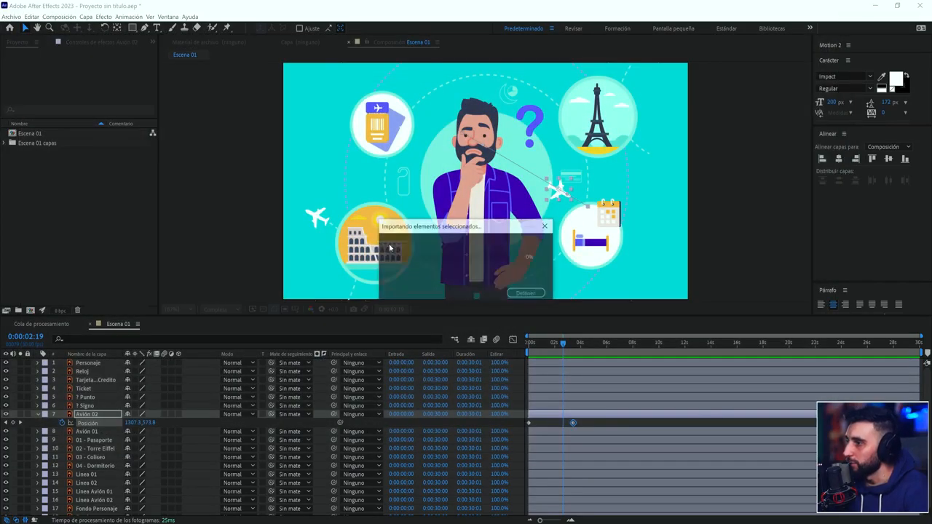
left_click(484, 297)
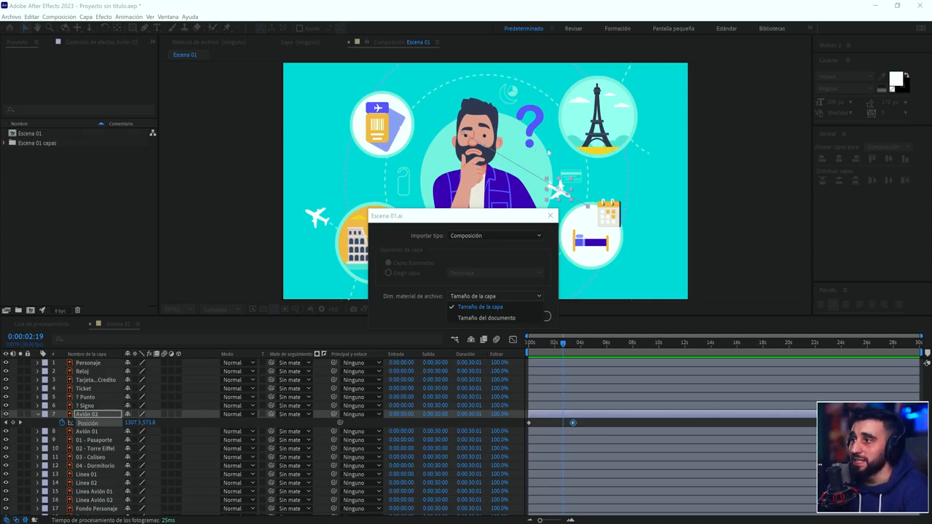
left_click(484, 318)
left_click(482, 317)
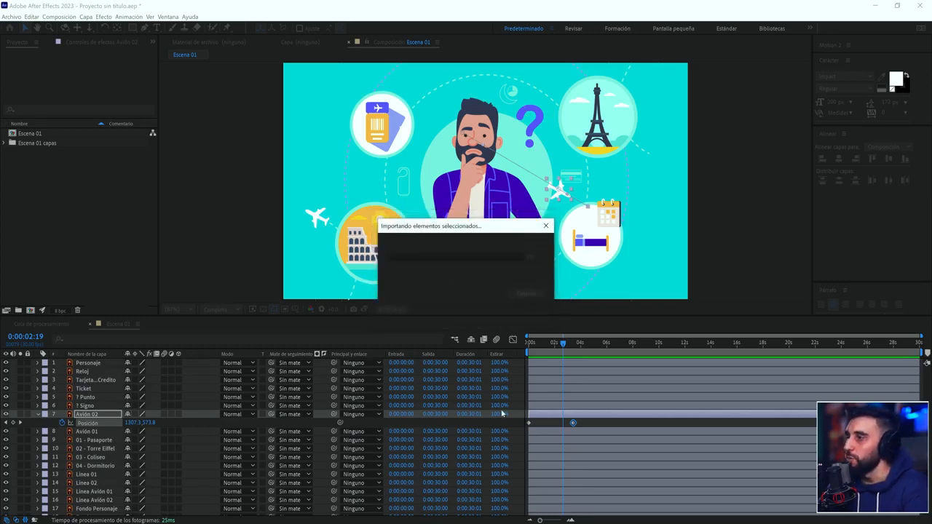
Step: Open the Escena 02 composition and inspect the layer bounds of Avión 01 and Avión 02
double_click(15, 152)
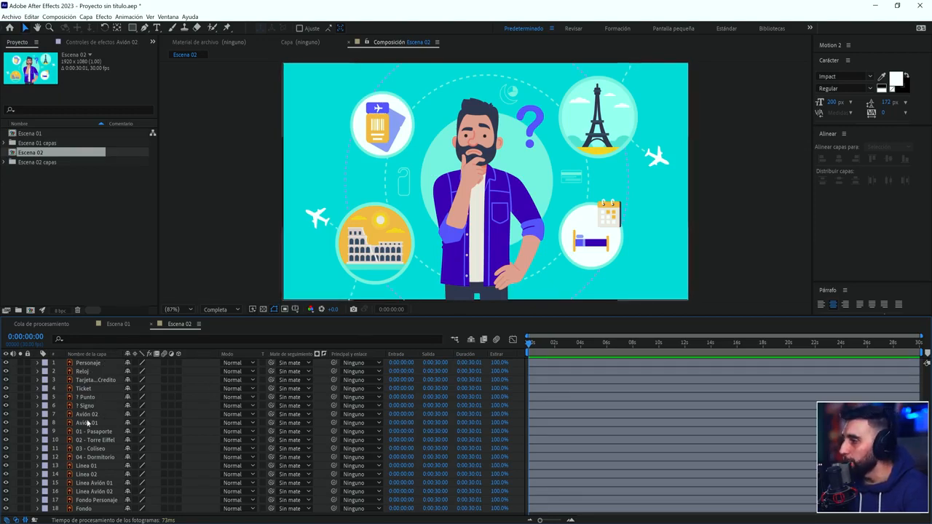
left_click(84, 423)
left_click(82, 414)
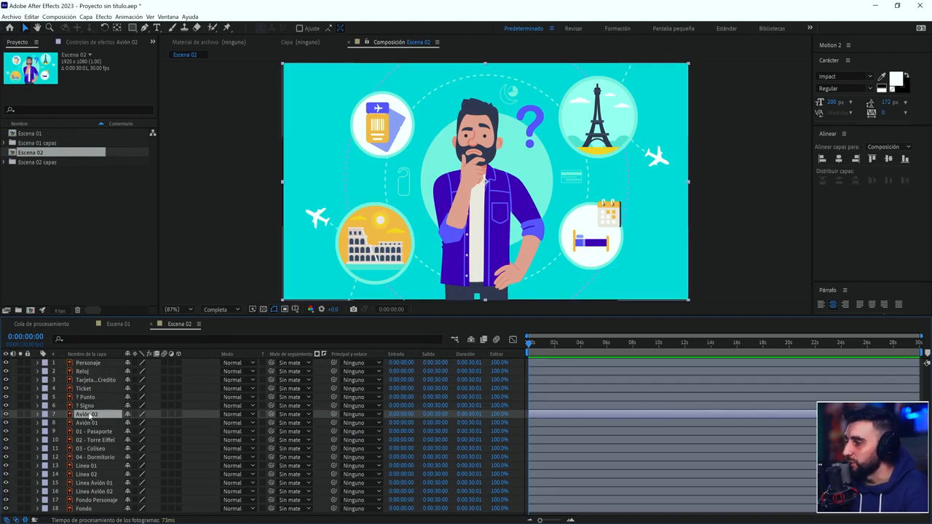
left_click(84, 423)
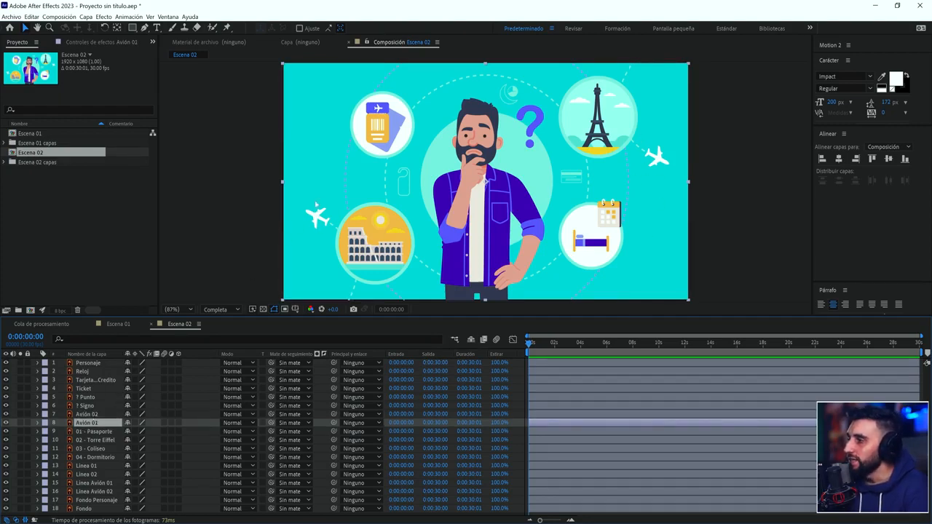
Step: Toggle the solo on Avión 01 on and off to inspect the plane within its layer bounds
left_click(20, 422)
left_click(20, 423)
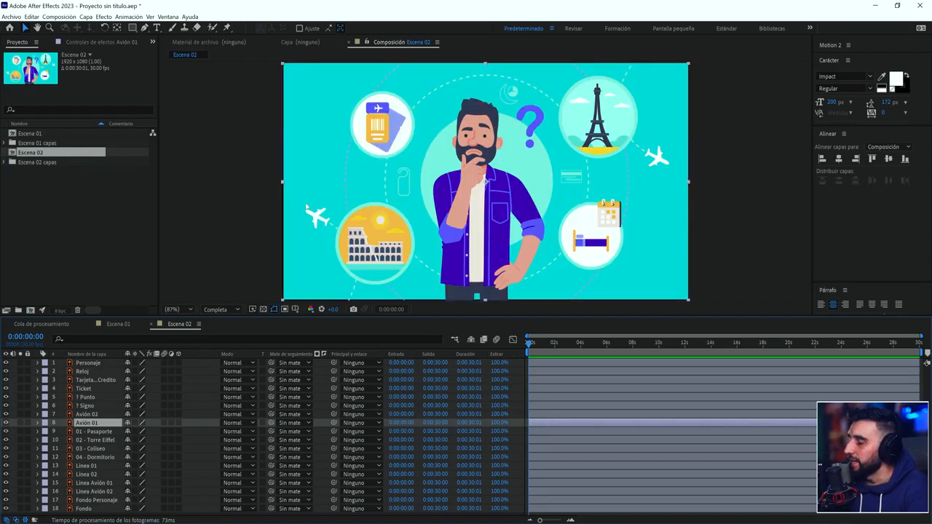
left_click(20, 422)
left_click(21, 422)
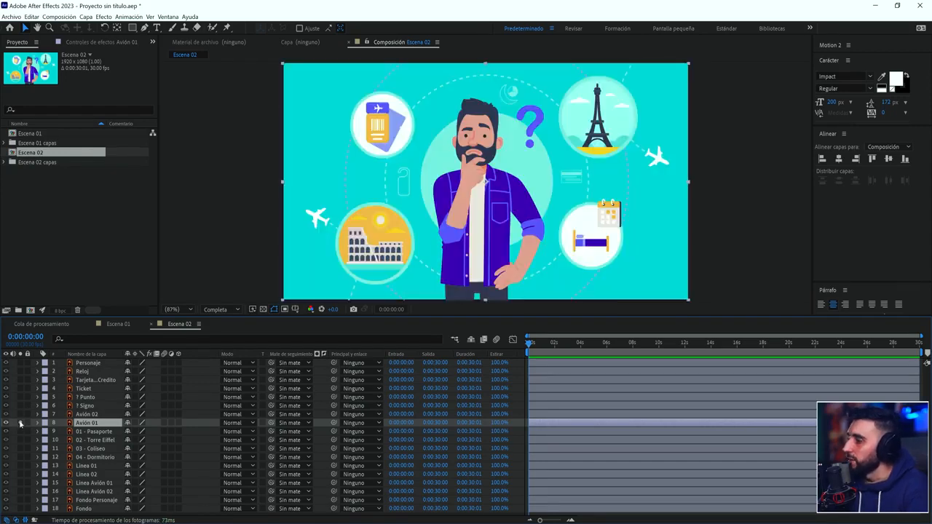
left_click(20, 422)
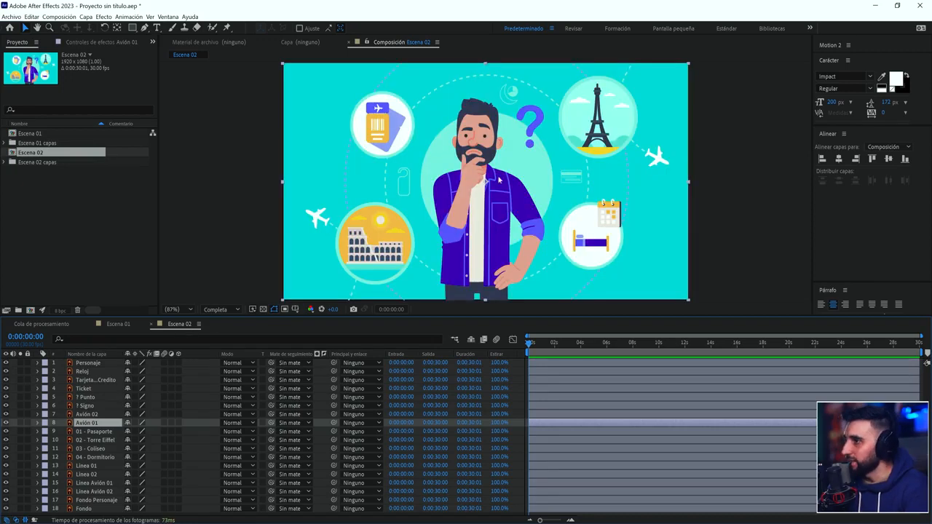
Step: Toggle the solo on 02 - Torre Eiffel on and off in Escena 02 to compare its artwork with its layer bounds
left_click(21, 423)
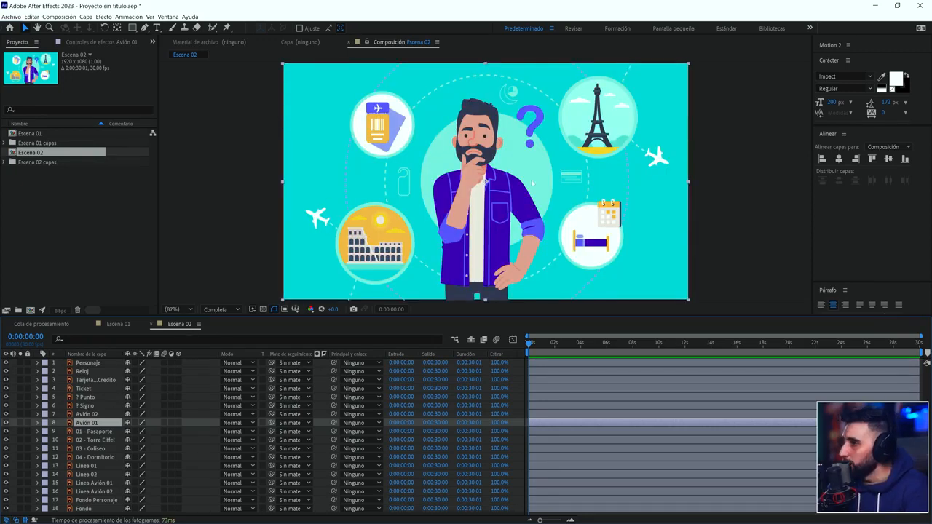
left_click(95, 440)
left_click(20, 440)
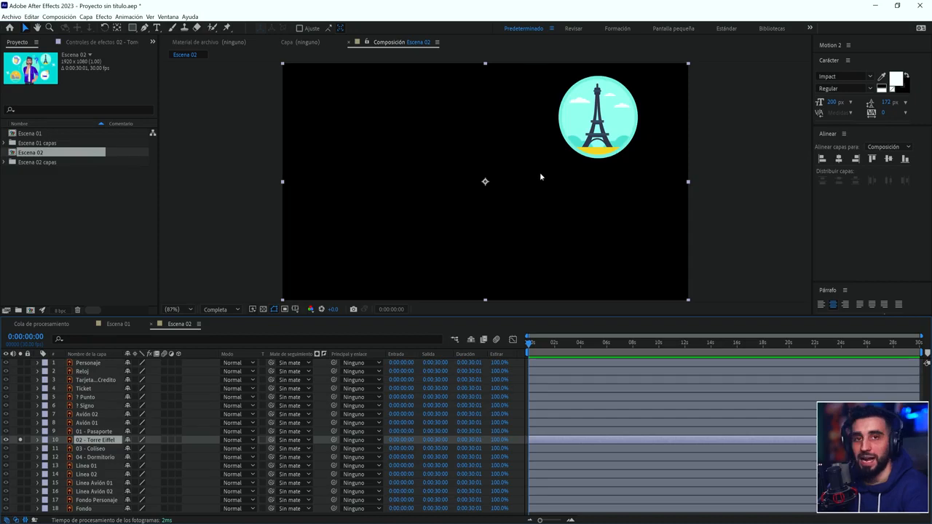
left_click(20, 440)
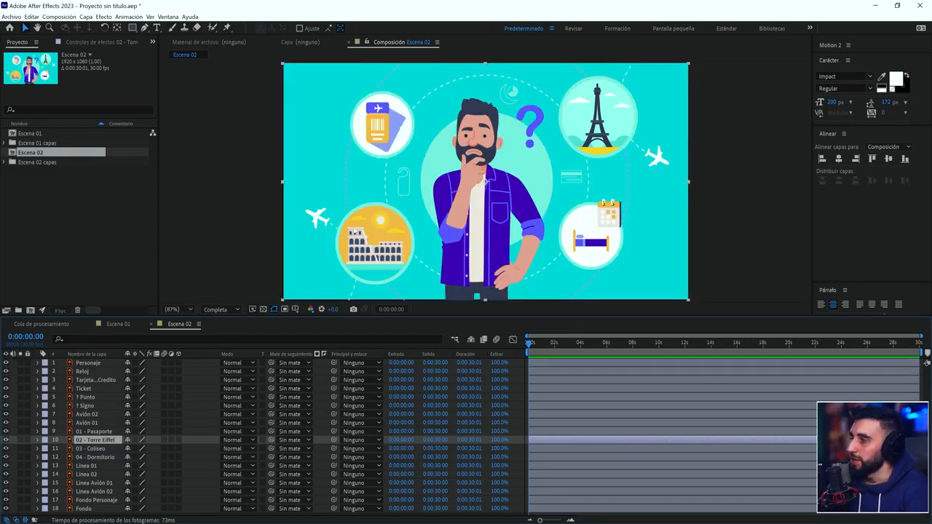
left_click(770, 217)
left_click(315, 217)
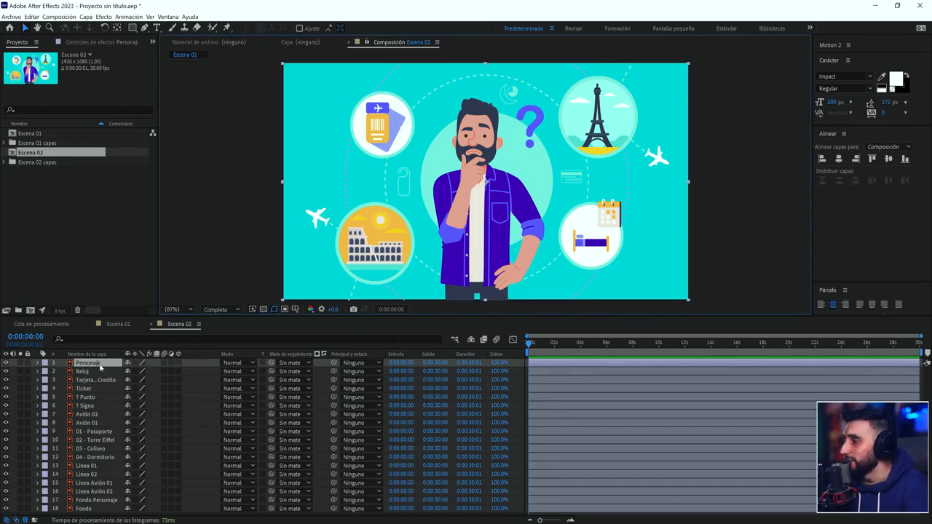
Step: Open the Escena 01 composition and select the passport, Coliseo and Avión 01 elements on the canvas to inspect their tight bounds
left_click(118, 324)
left_click(582, 418)
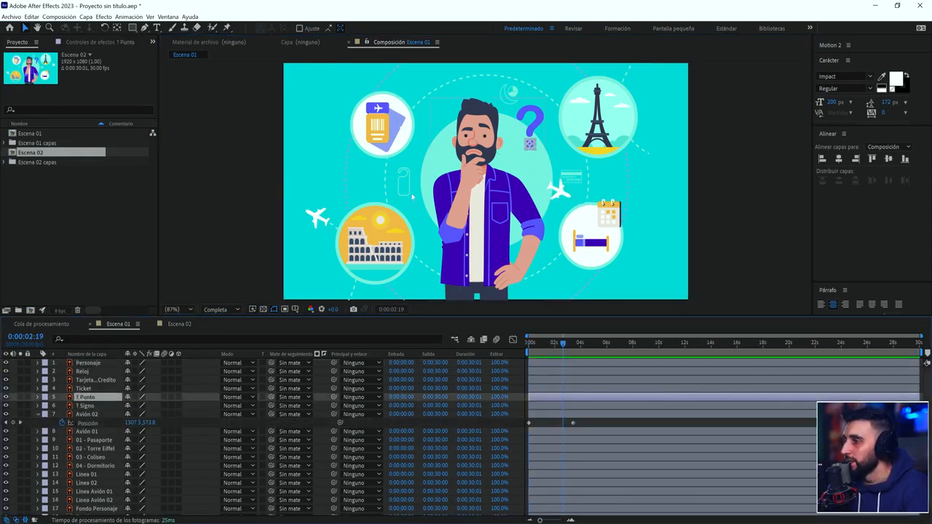
left_click(382, 125)
left_click(375, 244)
left_click(317, 217)
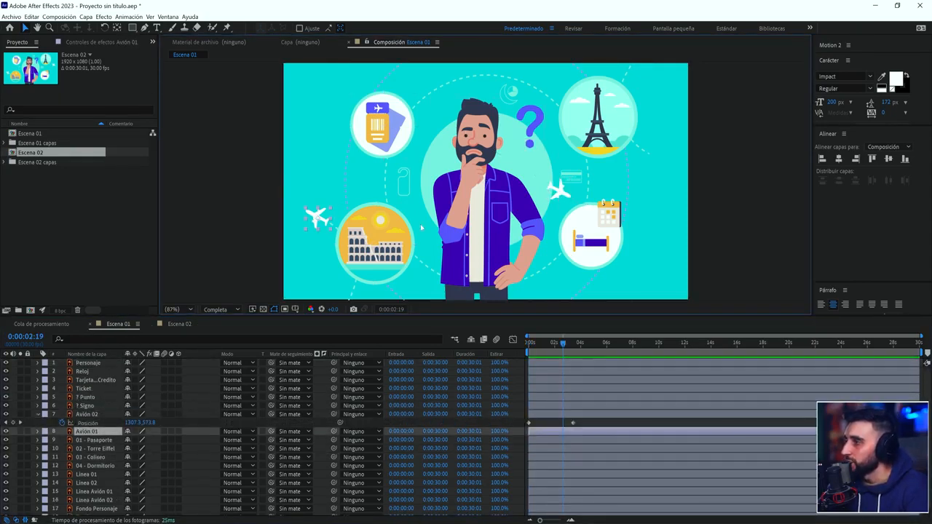
left_click(589, 233)
left_click(320, 223)
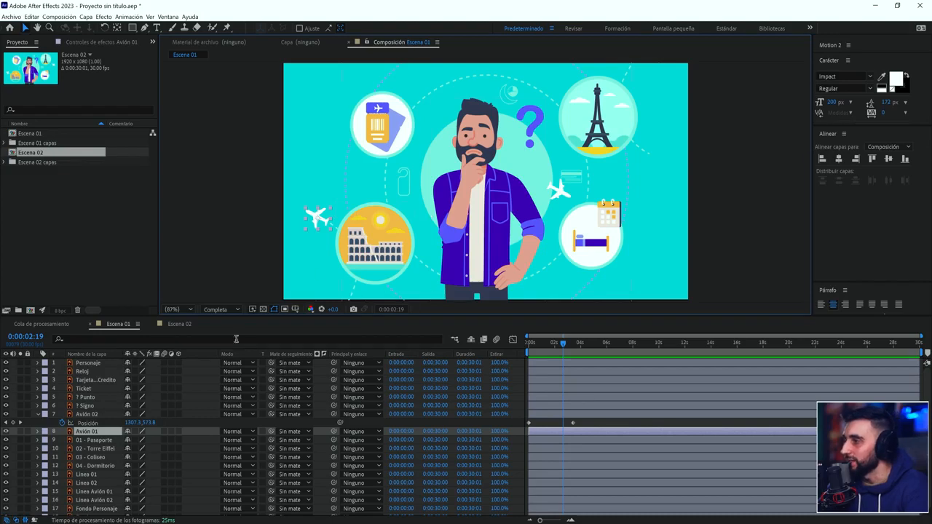
Step: Select the character, bedroom, Torre Eiffel, right-hand plane, passport and outer dashed line in Escena 01 to compare their layer bounds
left_click(487, 253)
left_click(590, 236)
left_click(606, 117)
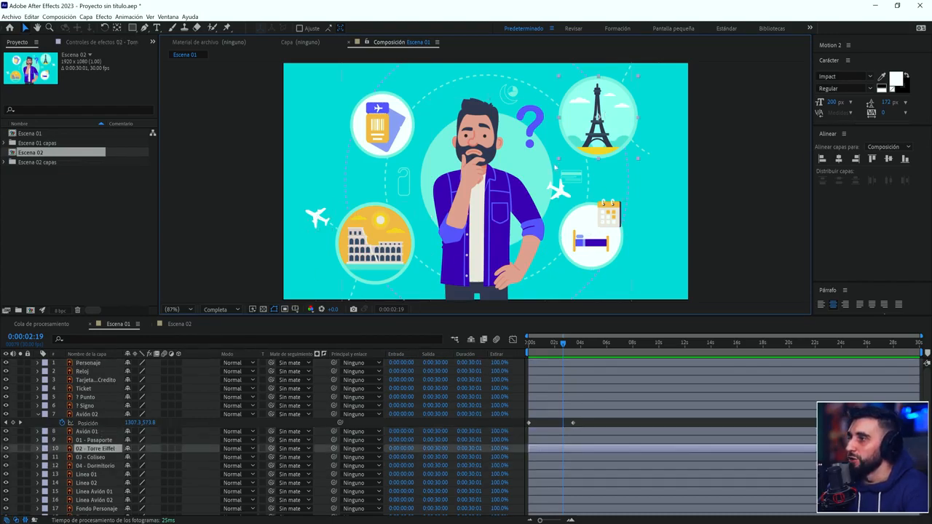
left_click(558, 190)
left_click(477, 131)
left_click(484, 95)
left_click(396, 103)
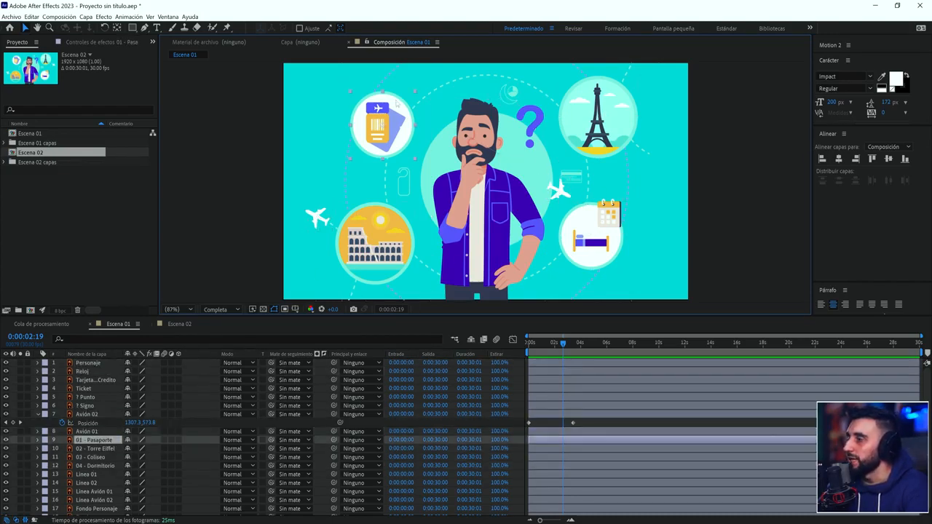
left_click(348, 164)
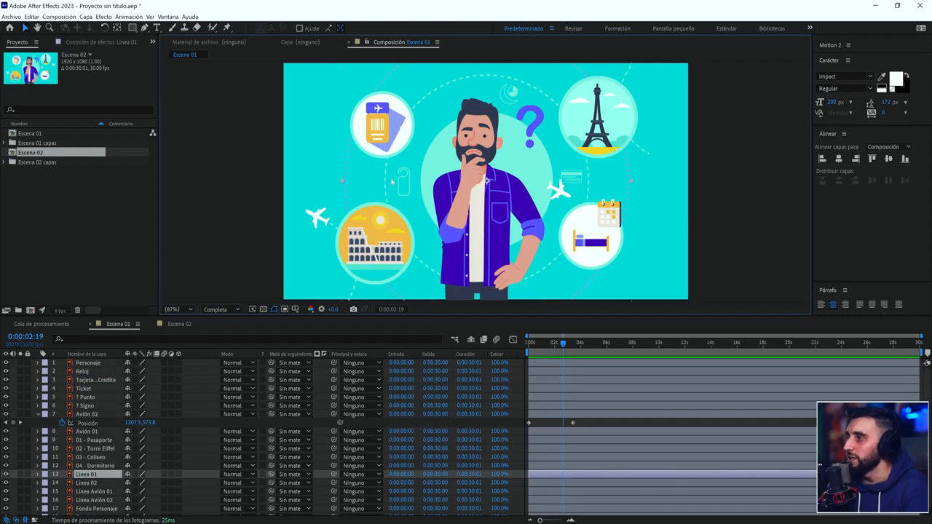
Step: Reopen the Escena 02 composition and isolate Avión 02 with solo
left_click(72, 203)
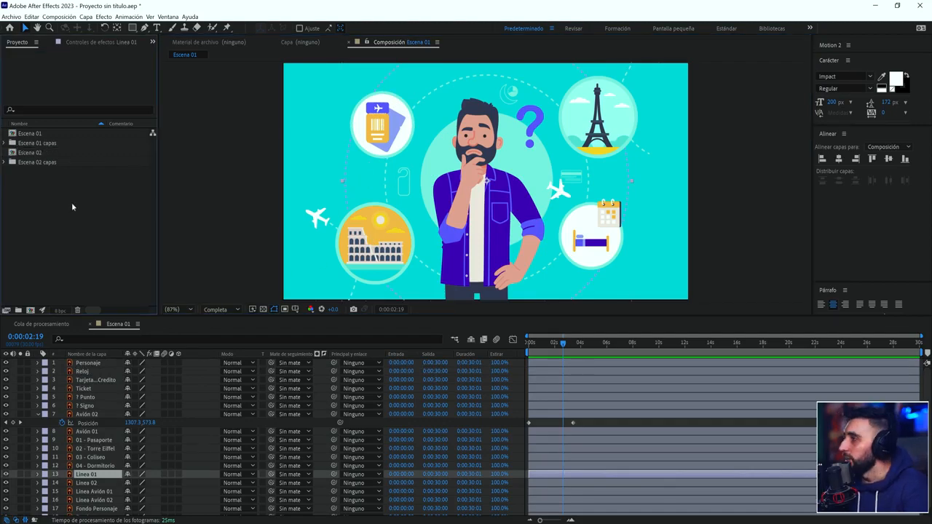
double_click(32, 152)
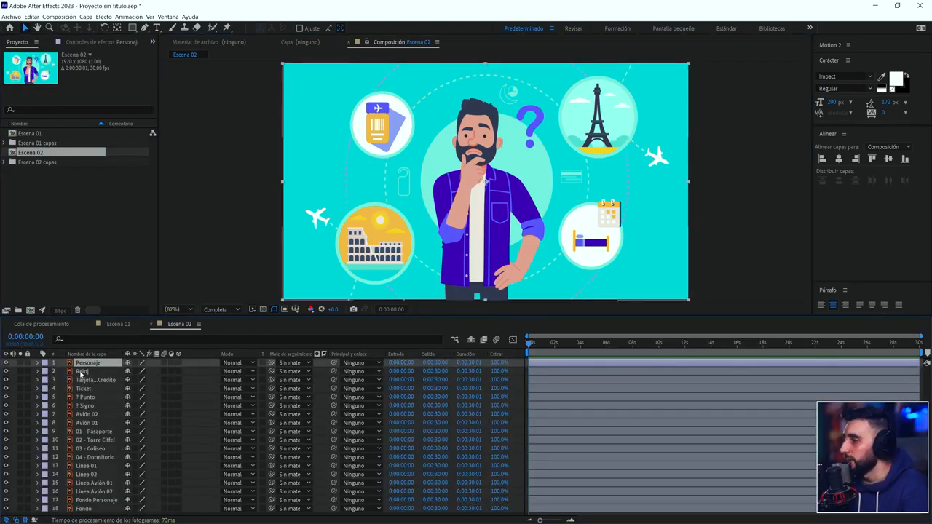
left_click(85, 422)
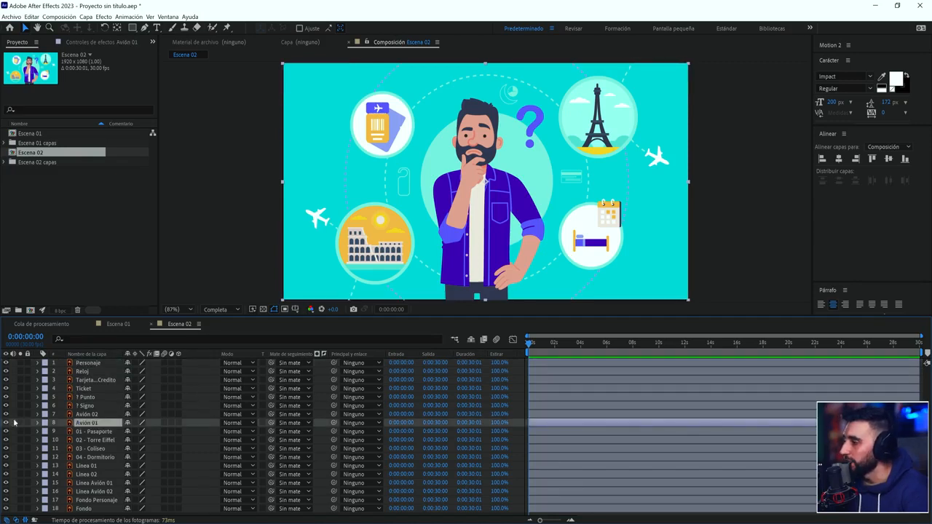
left_click(21, 423)
key("ctrl+Up")
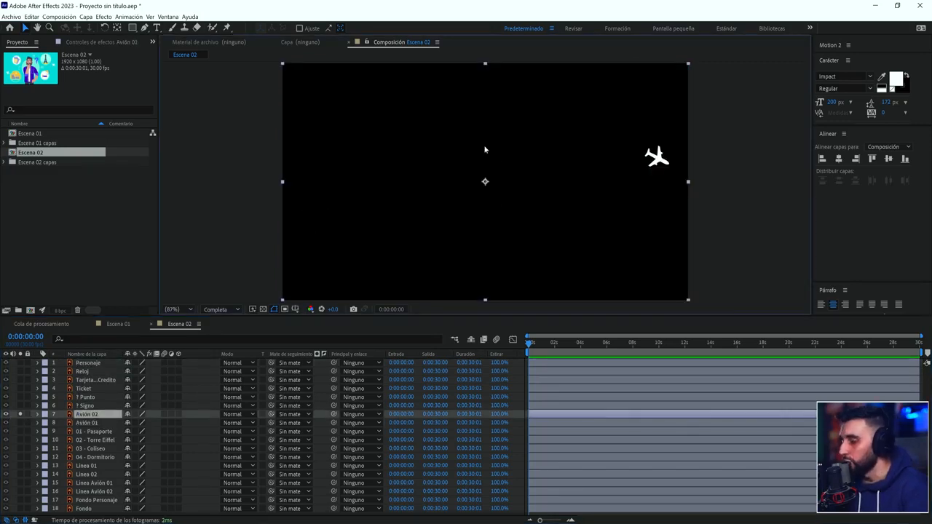
Step: Animate Avión 02's position with a keyframe at 0:00:00:00 and a second one at 0:00:03:28 up and to the left
key("p")
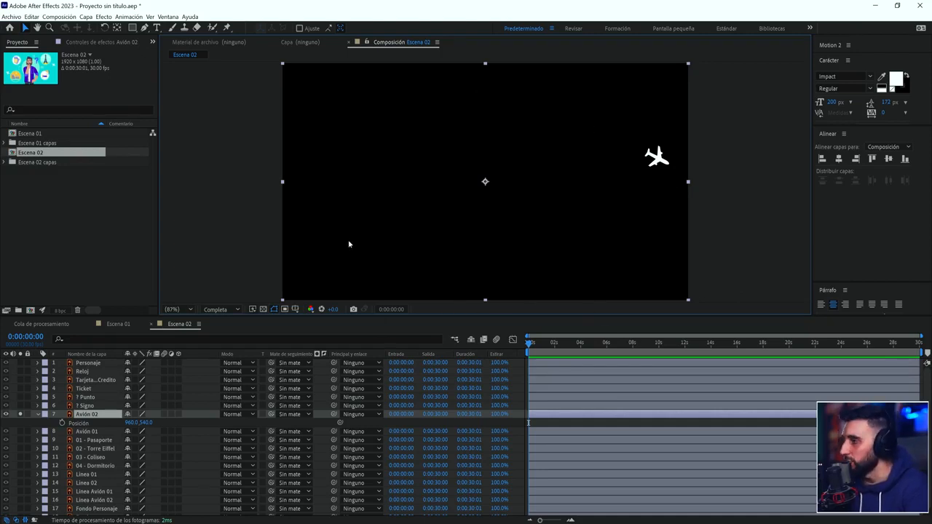
left_click(63, 423)
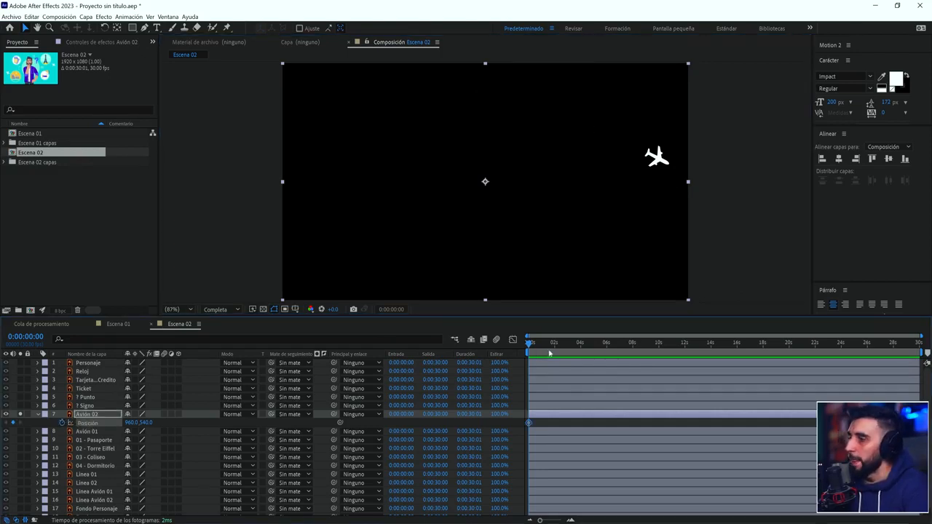
left_click_drag(550, 353, 581, 355)
left_click_drag(659, 162, 546, 110)
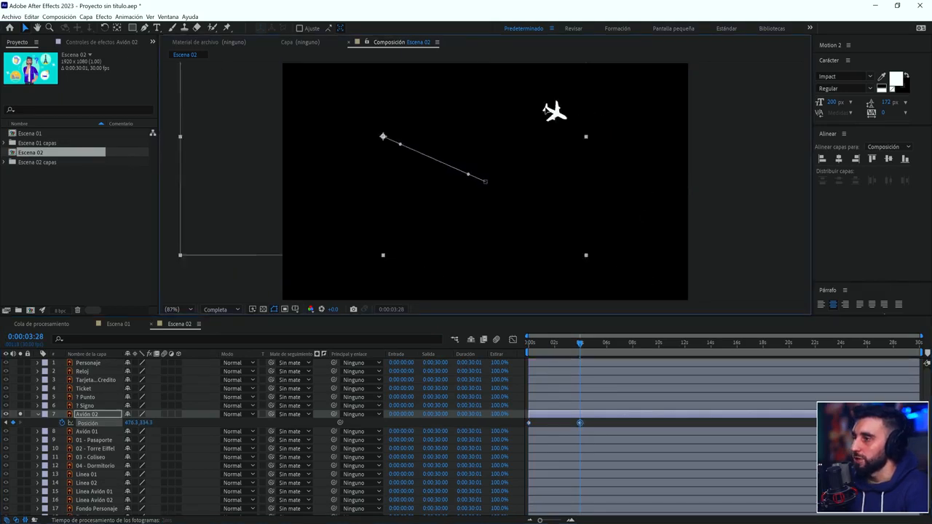
Step: Preview Avión 02's flight in Escena 02 from the start and turn off its solo to see the whole scene
key("Home")
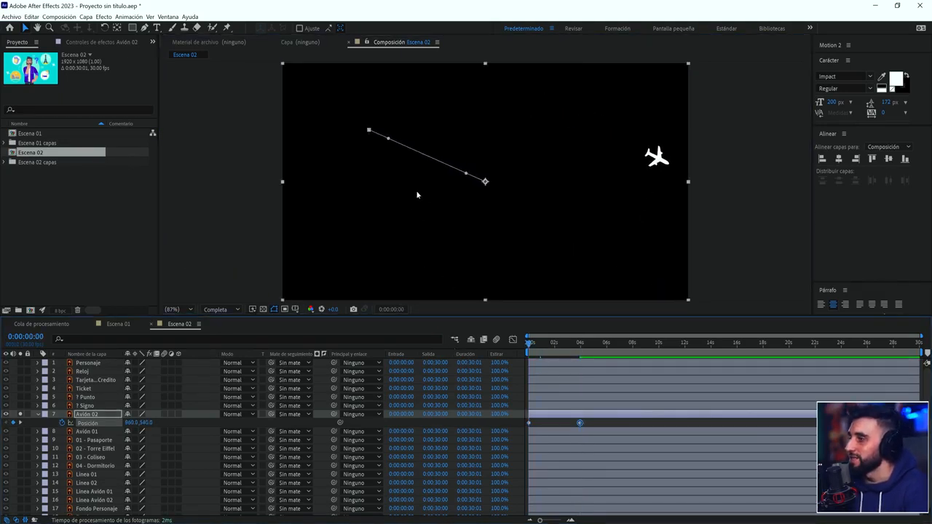
key("space")
left_click_drag(537, 343, 550, 346)
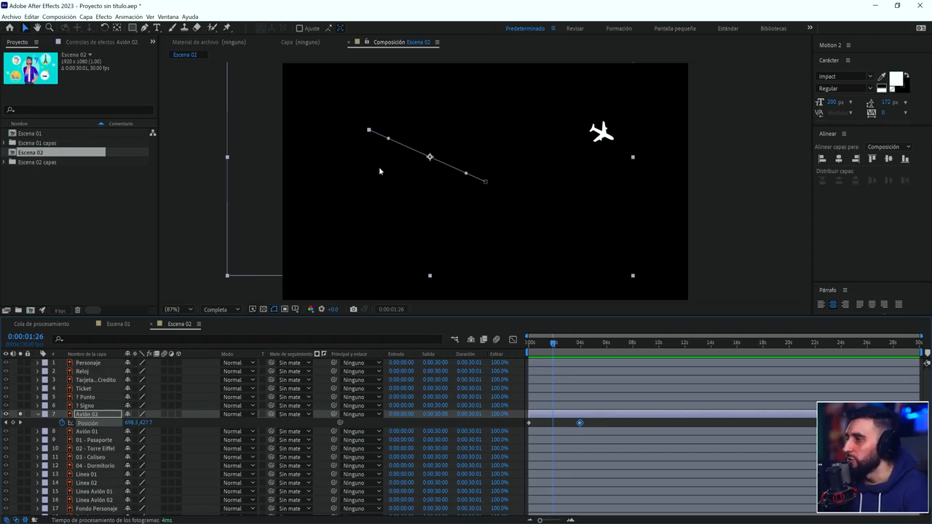
left_click(20, 415)
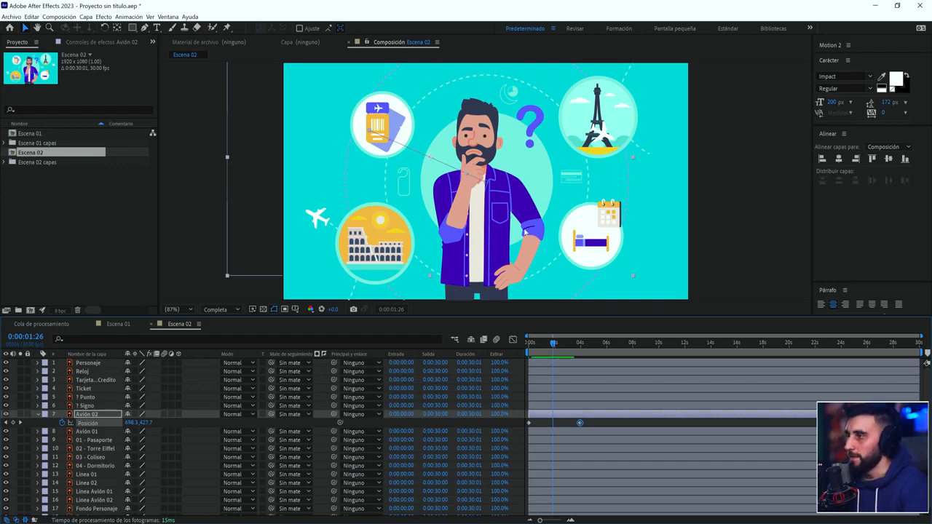
left_click(530, 429)
left_click_drag(528, 415, 530, 415)
left_click(528, 423)
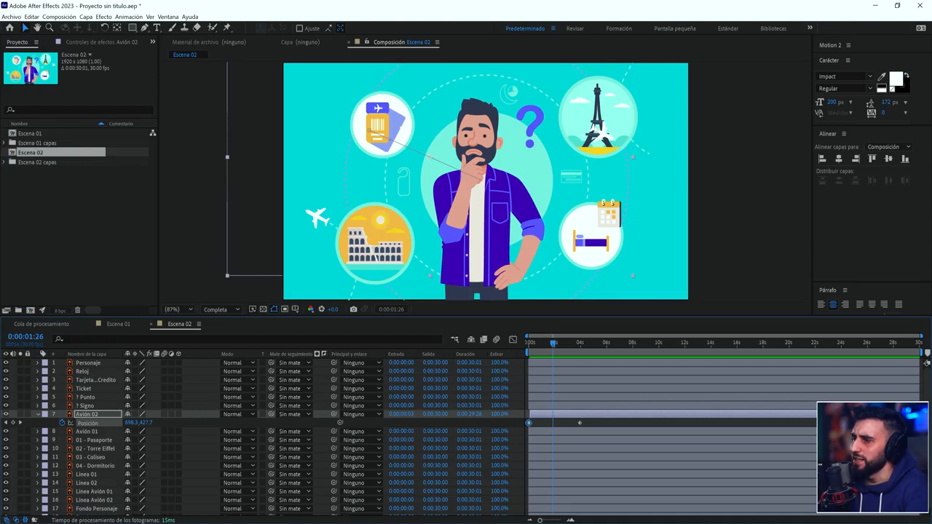
left_click_drag(647, 438, 648, 438)
Step: Delete the Escena 02 composition and the Escena 02 capas folder from the project
left_click(602, 124)
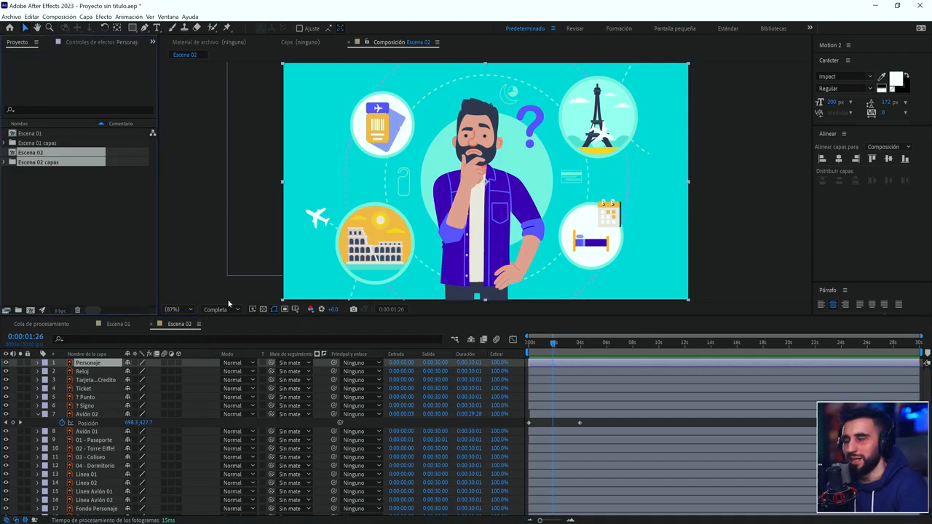
key("Delete")
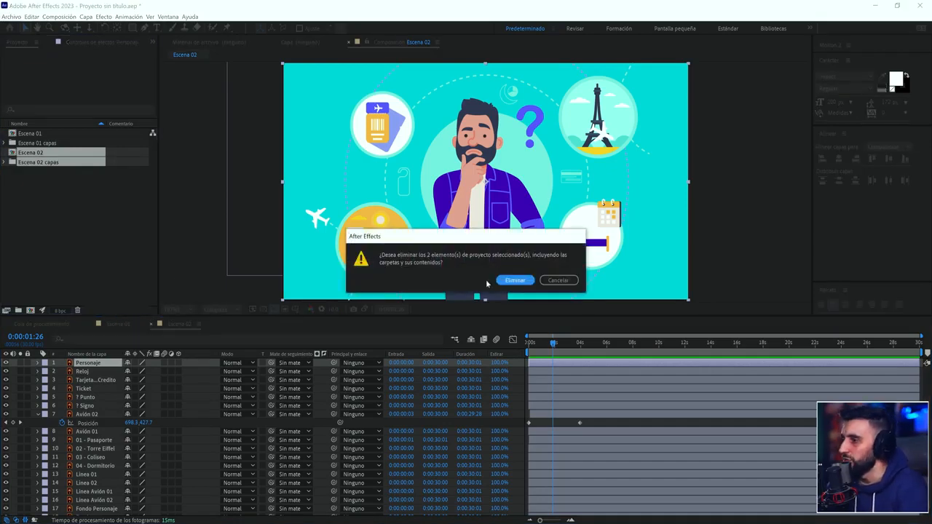
left_click(514, 281)
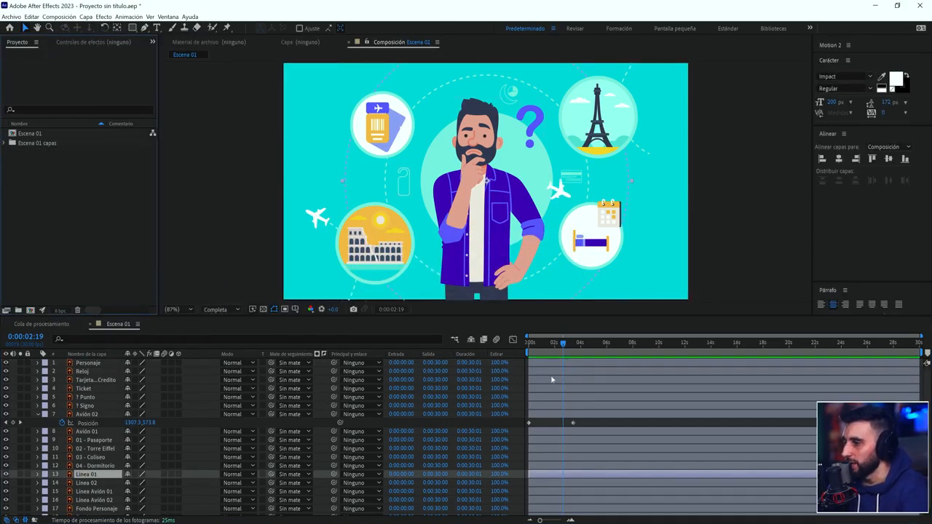
Step: Scrub through the Escena 01 timeline to review Avión 02's flight and inspect the separate layers
left_click_drag(539, 346, 592, 350)
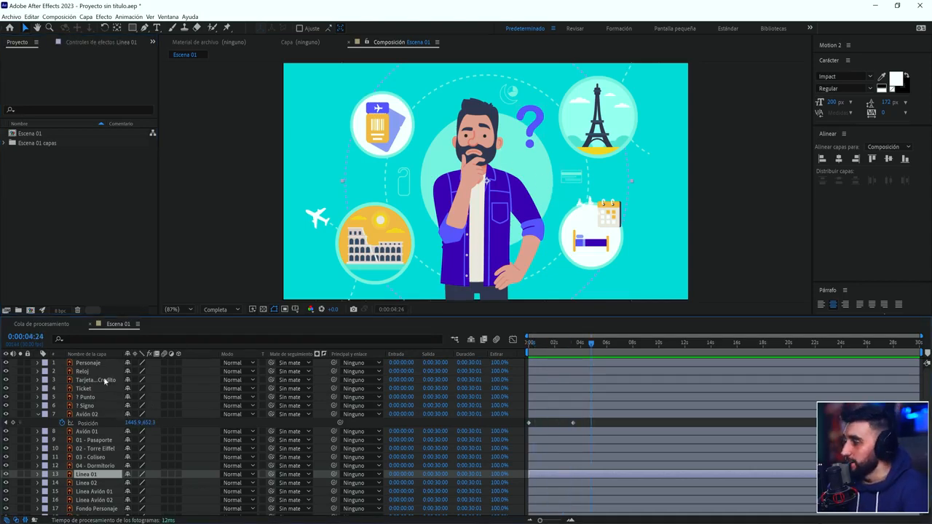
left_click(102, 380)
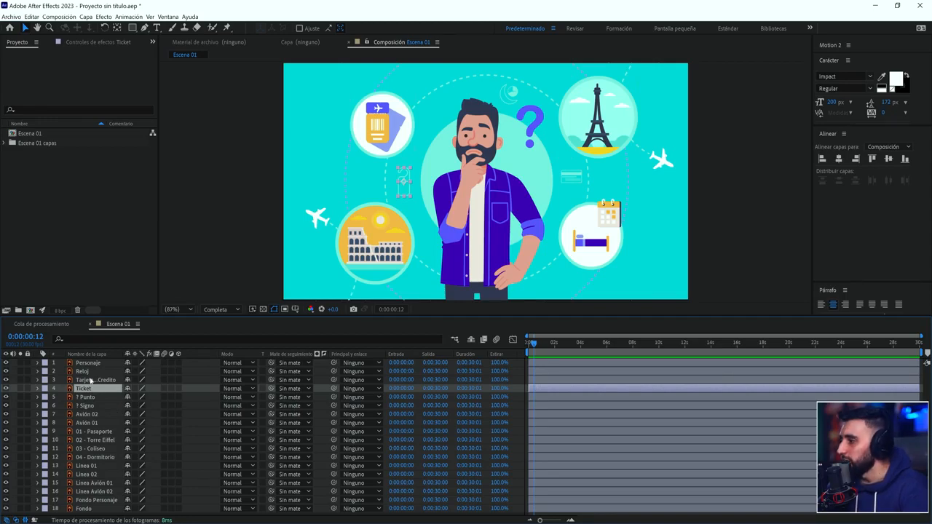
Step: Move the Personaje layer slightly upward in Escena 01 to expose its lower edge above the frame boundary
left_click_drag(483, 206, 500, 212)
key("ctrl+z")
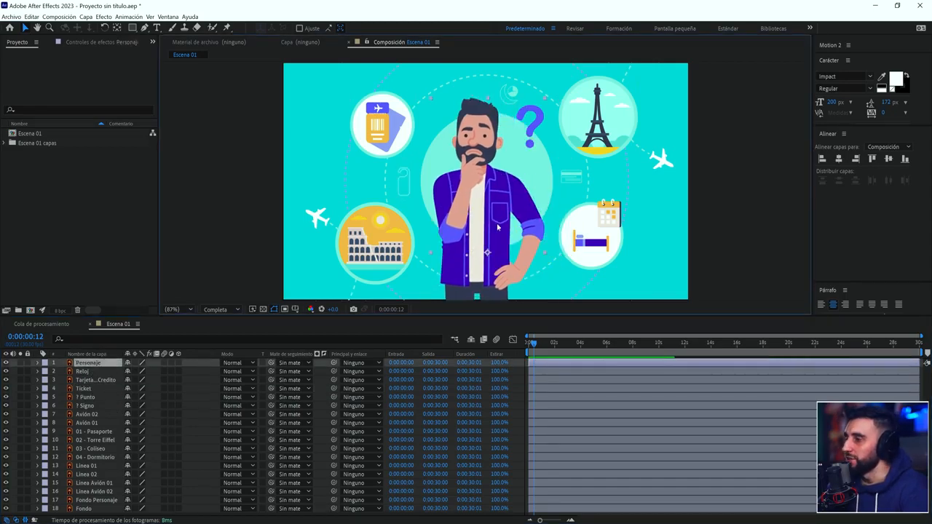
left_click_drag(489, 245, 491, 235)
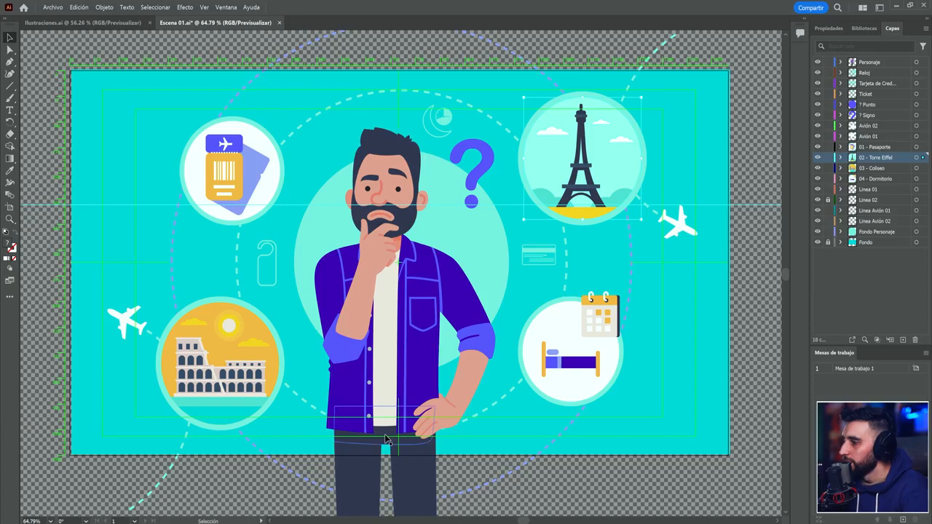
Step: Switch to Illustrator and examine the part of the character's legs and feet that extends below the artboard in Escena 01.ai
scroll(442, 381, "down", 1)
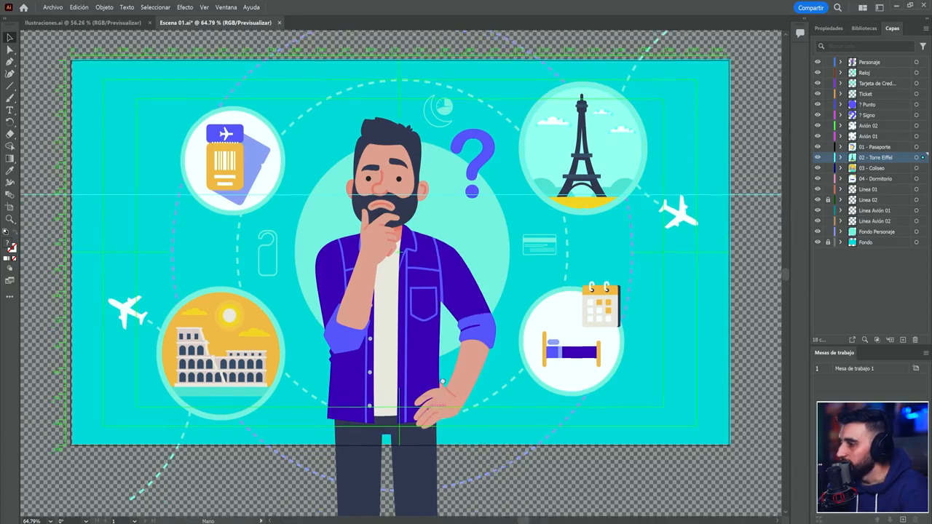
scroll(442, 382, "down", 5)
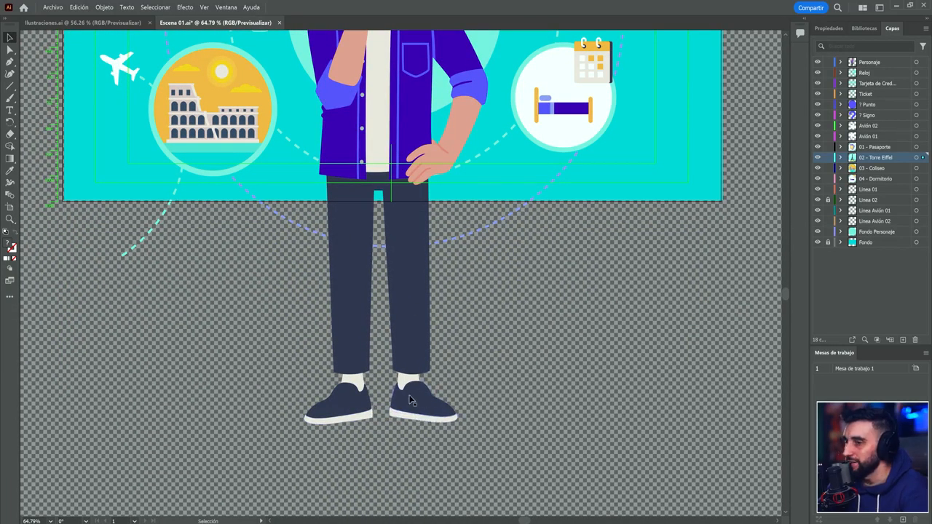
scroll(410, 399, "up", 5)
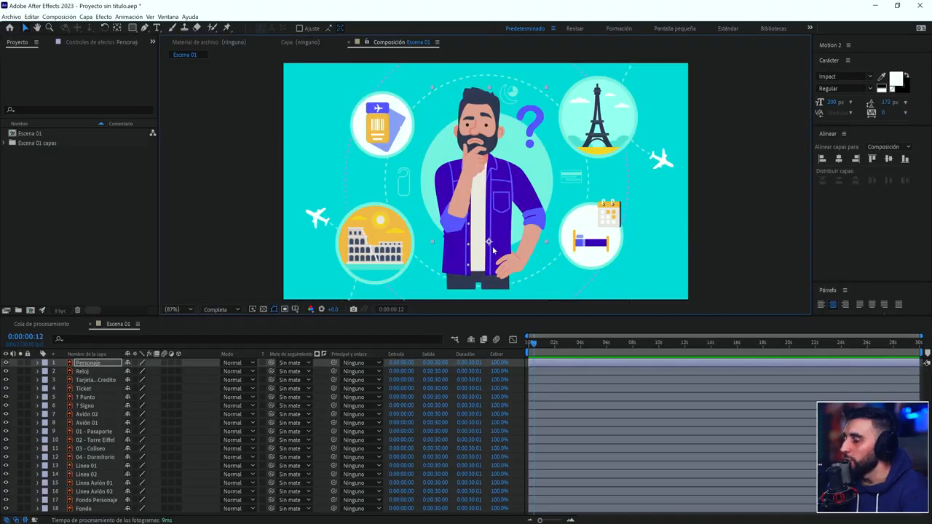
Step: Switch back to After Effects and move the Personaje layer down toward the lower edge of the frame
left_click(494, 252)
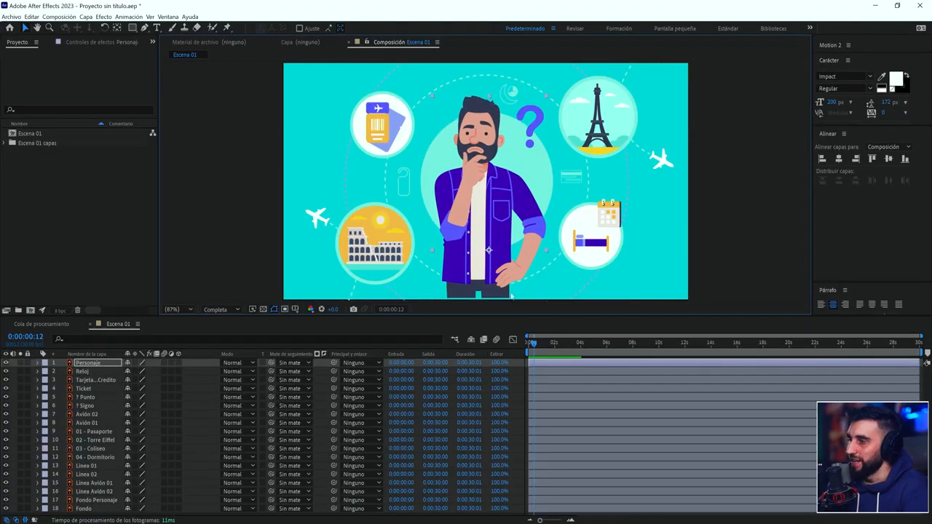